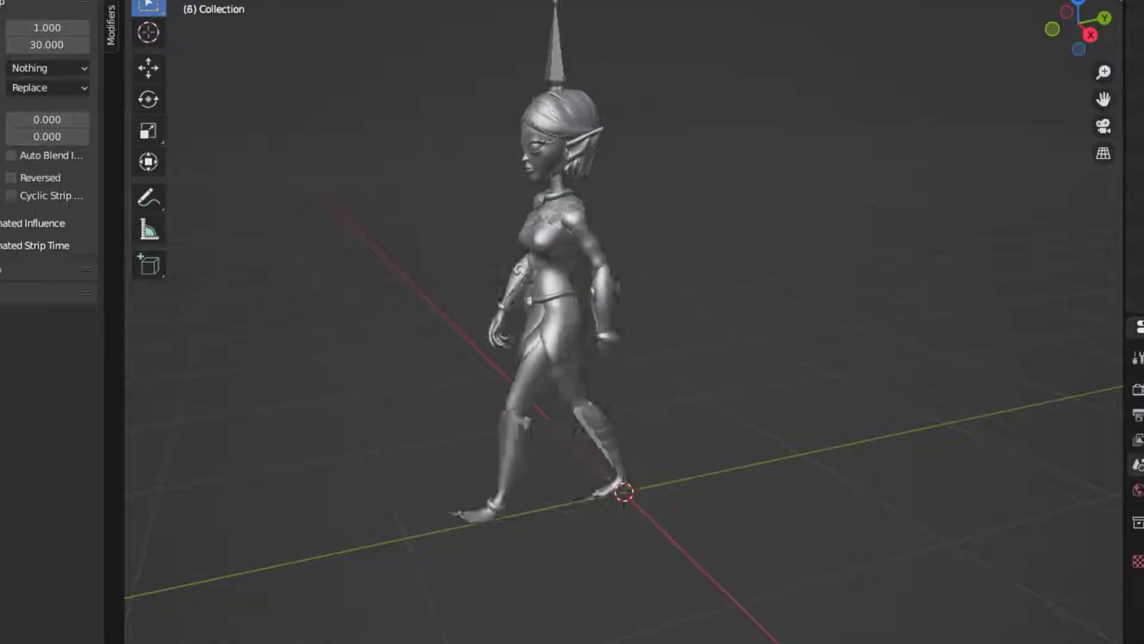
Assign the Arc action to the armature from the Action Editor's action list.
click(439, 475)
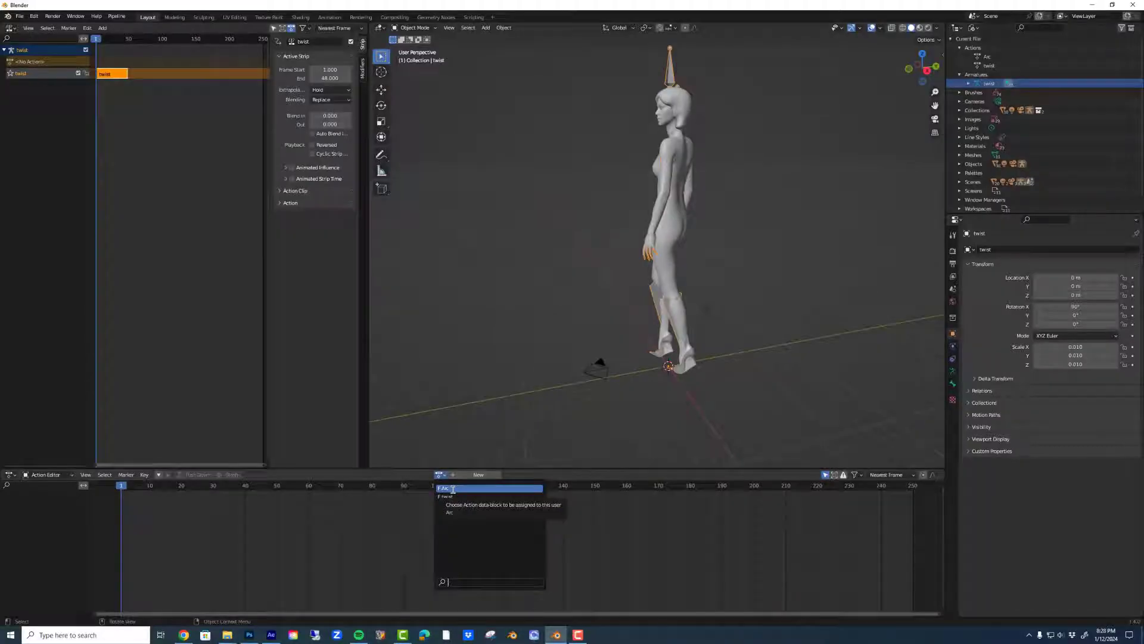
click(453, 489)
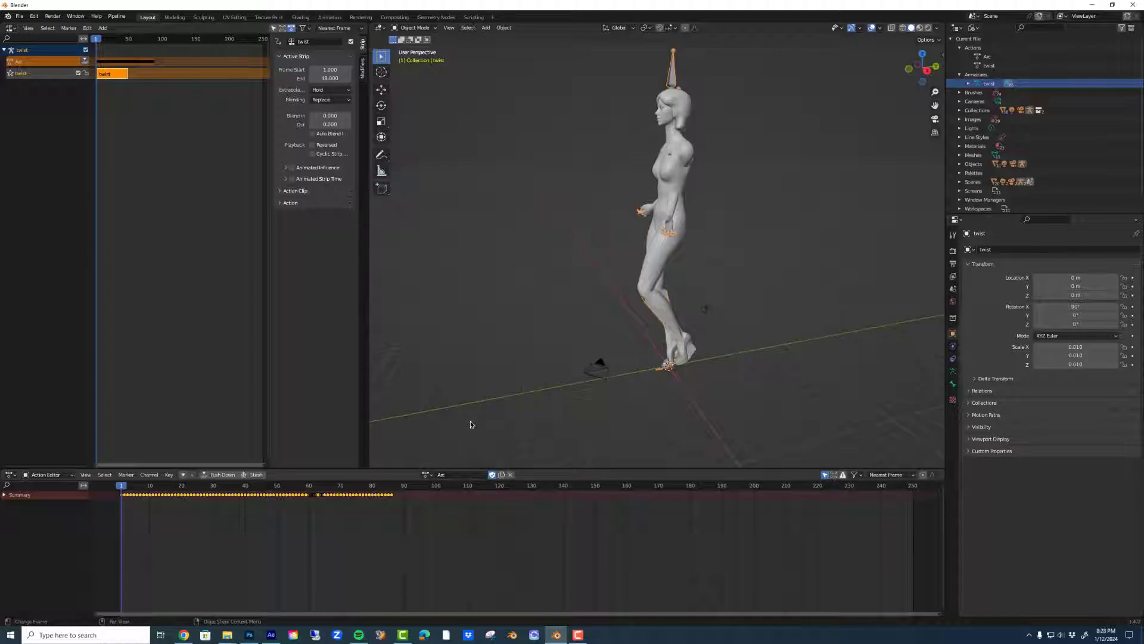
click(434, 29)
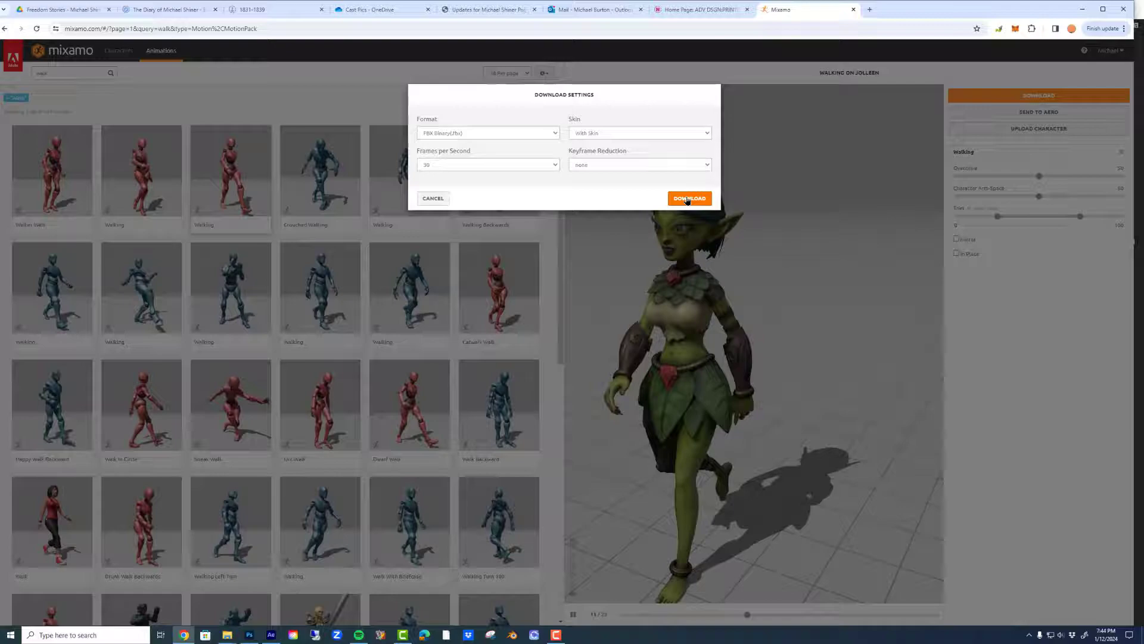
Download the Walking and Standing Idle animations from Mixamo as FBX files with skin.
click(688, 198)
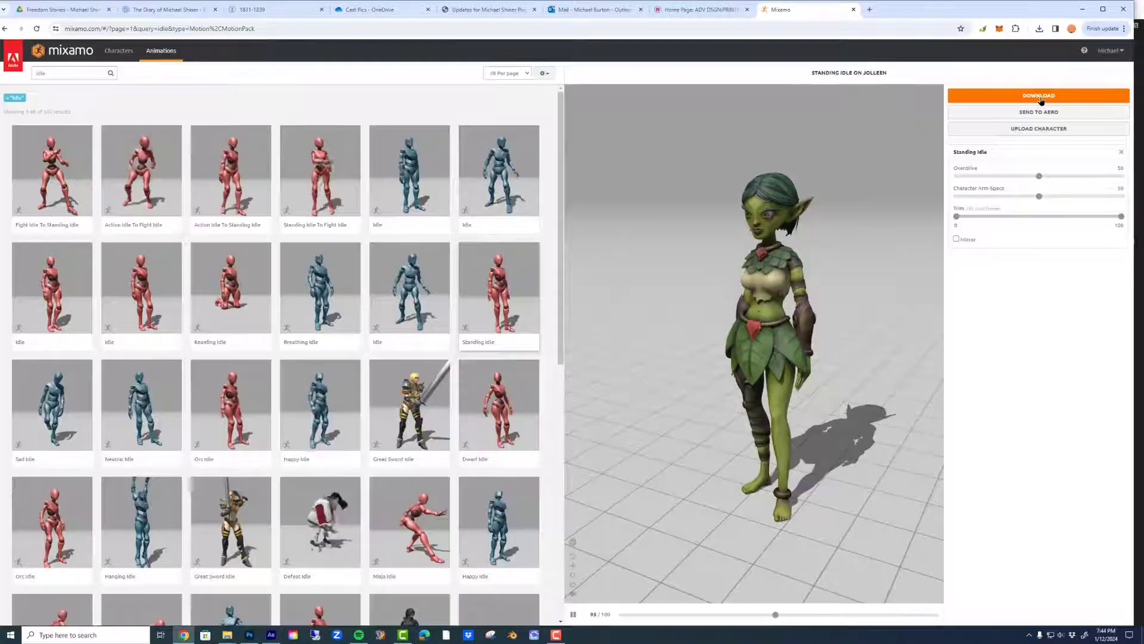
click(1040, 97)
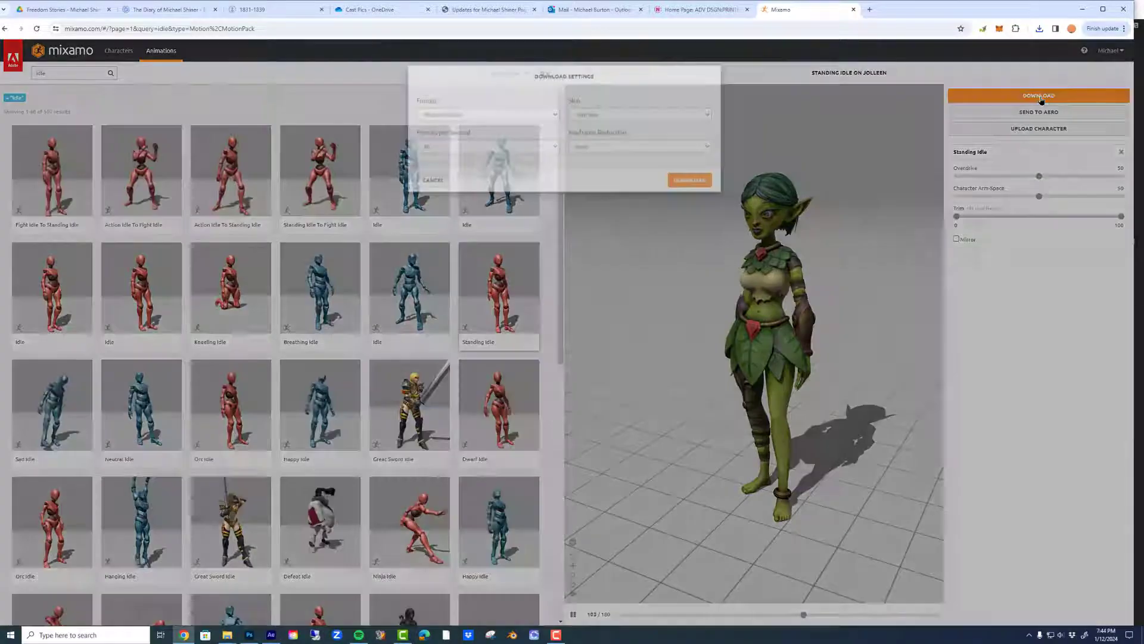
click(653, 134)
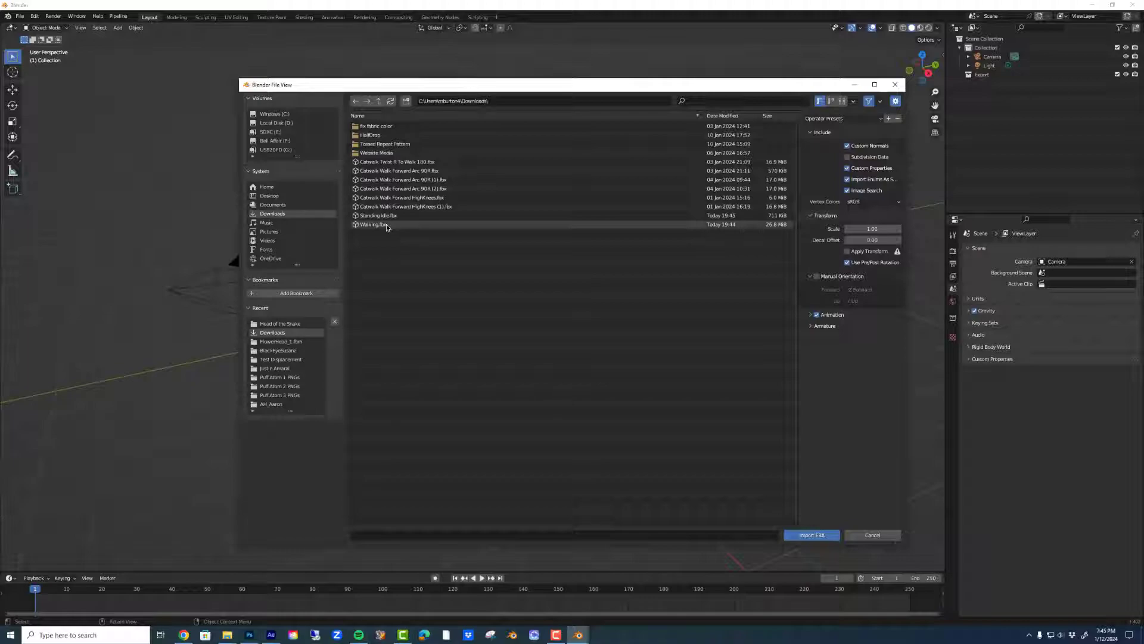
click(387, 226)
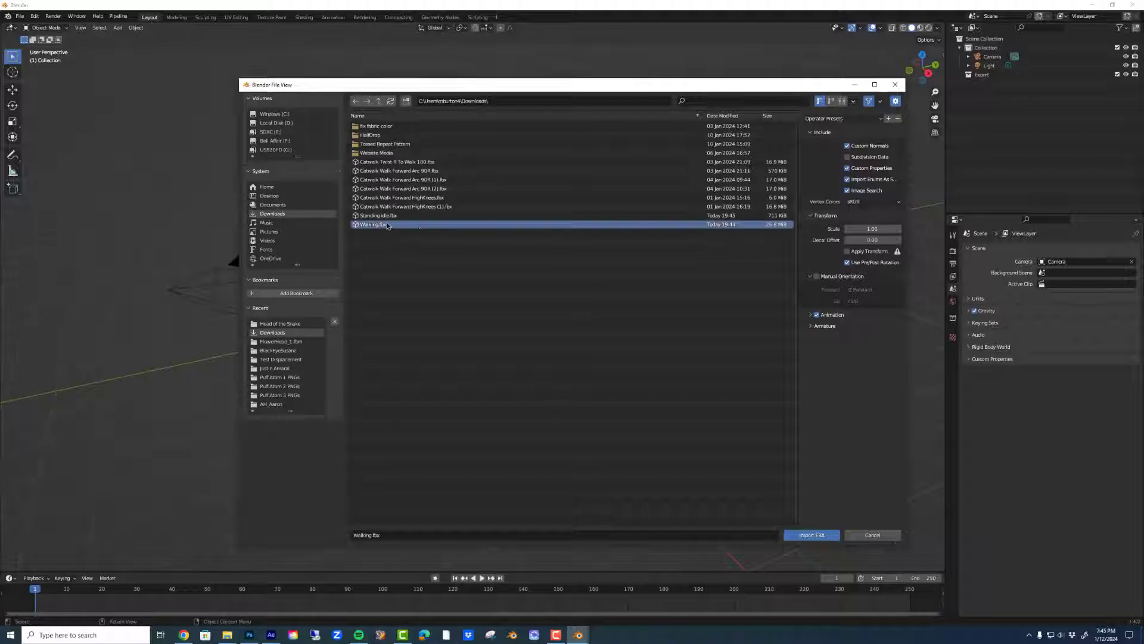
Import Walking.fbx and rename the imported armature object to 'walking'.
click(819, 536)
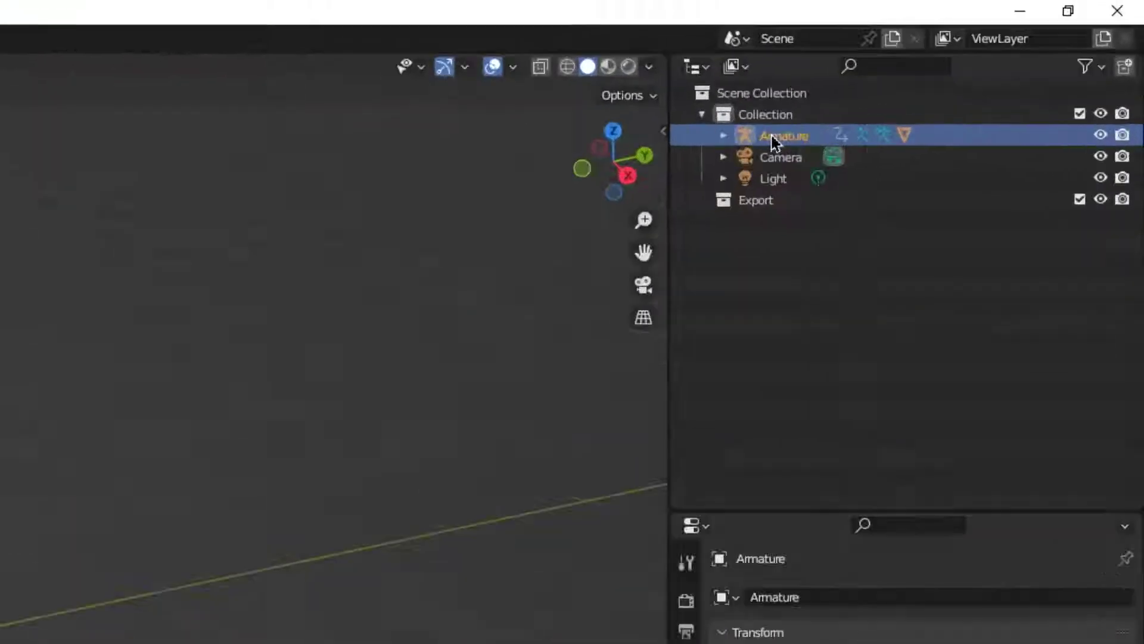
double_click(771, 134)
text(wal)
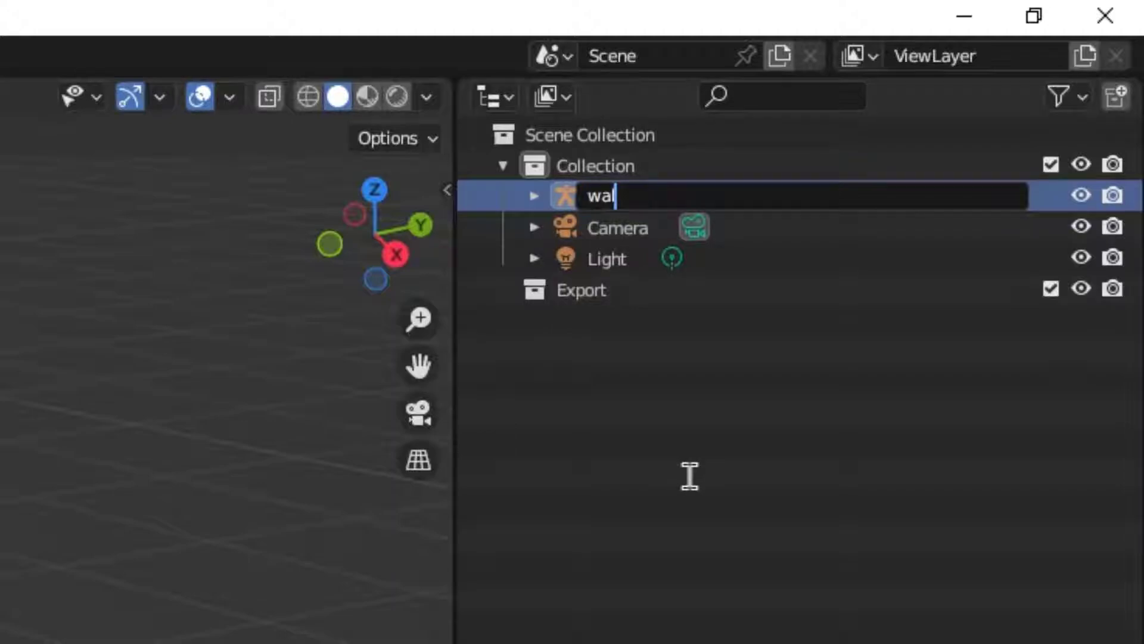
text(king)
key(Return)
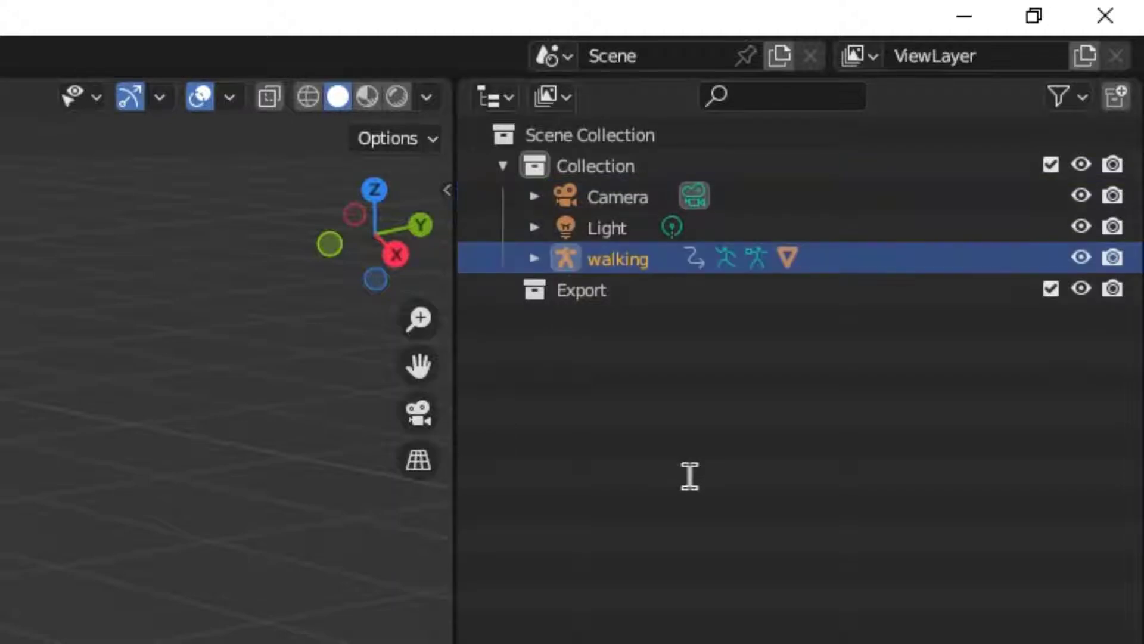
In the Blender File outliner view, rename the armature data and the action to 'walking'.
click(551, 95)
click(611, 240)
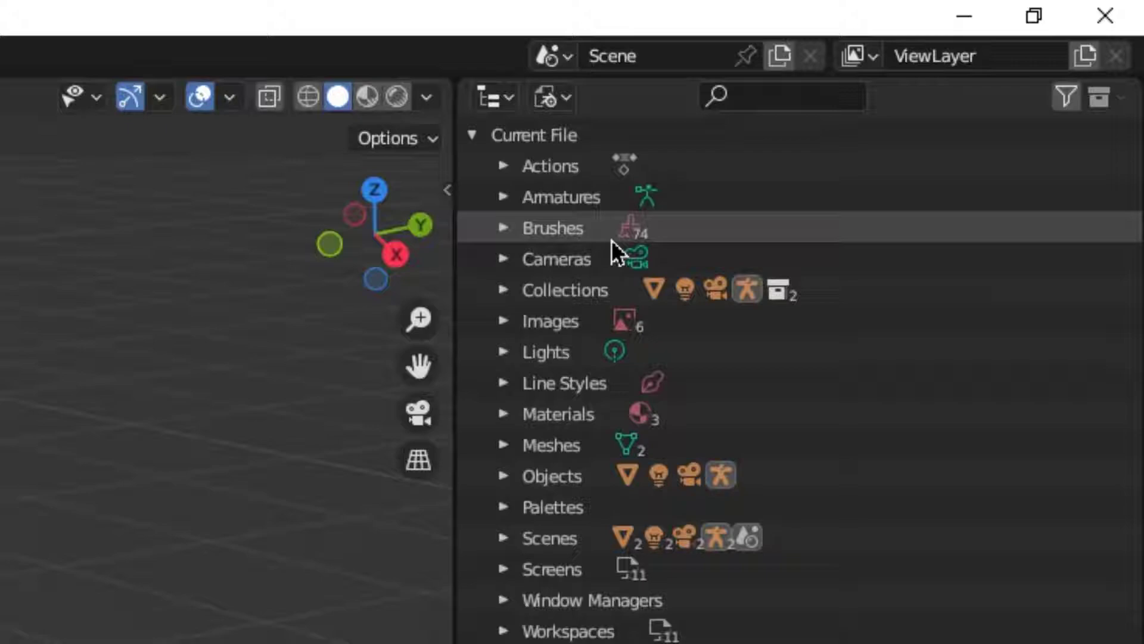
click(500, 198)
double_click(622, 235)
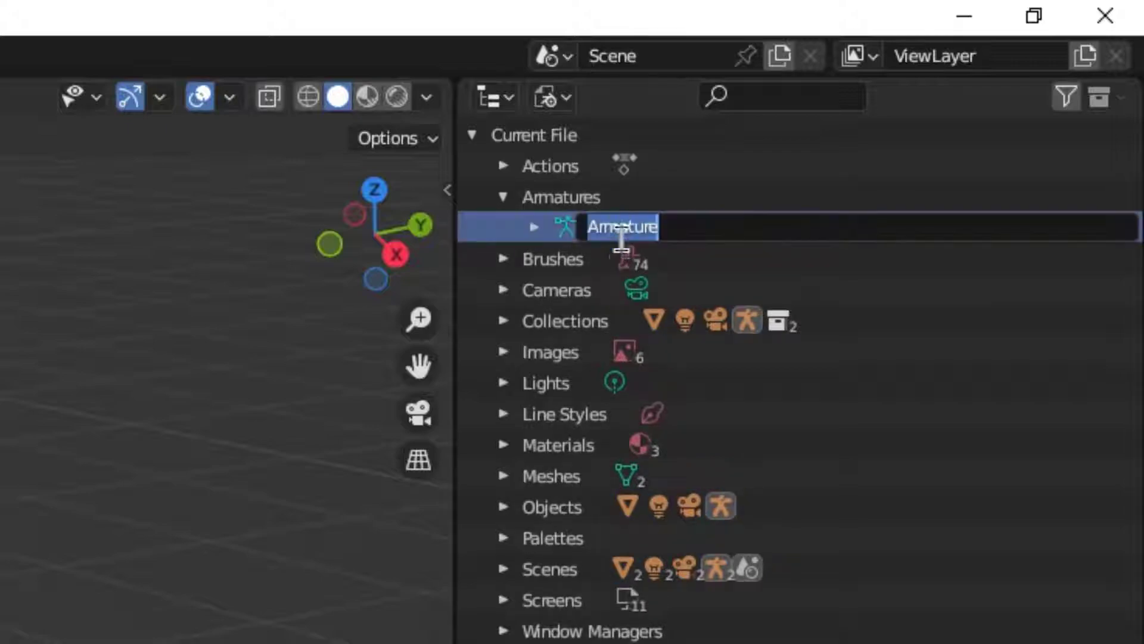
text(walking)
key(Return)
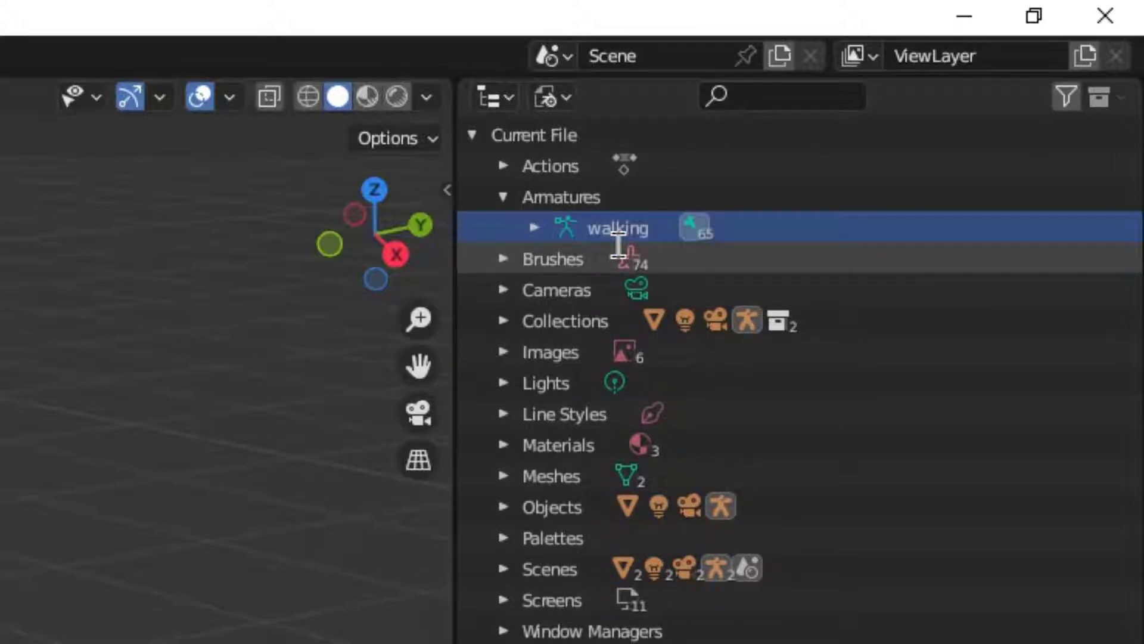
click(508, 163)
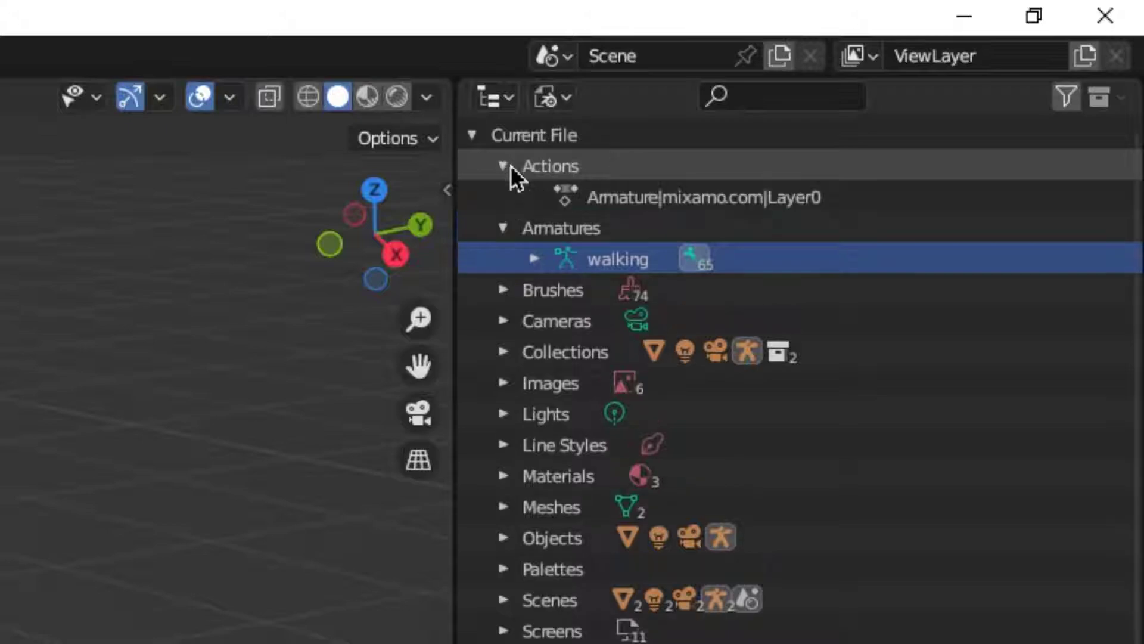
double_click(613, 198)
text(w)
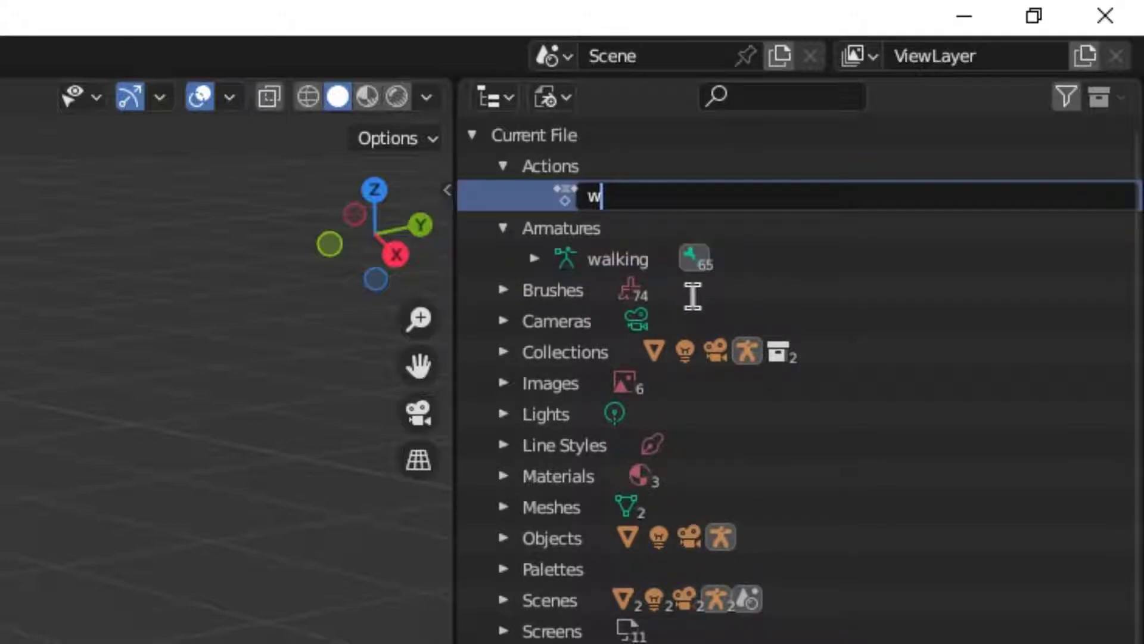
text(alking)
key(Return)
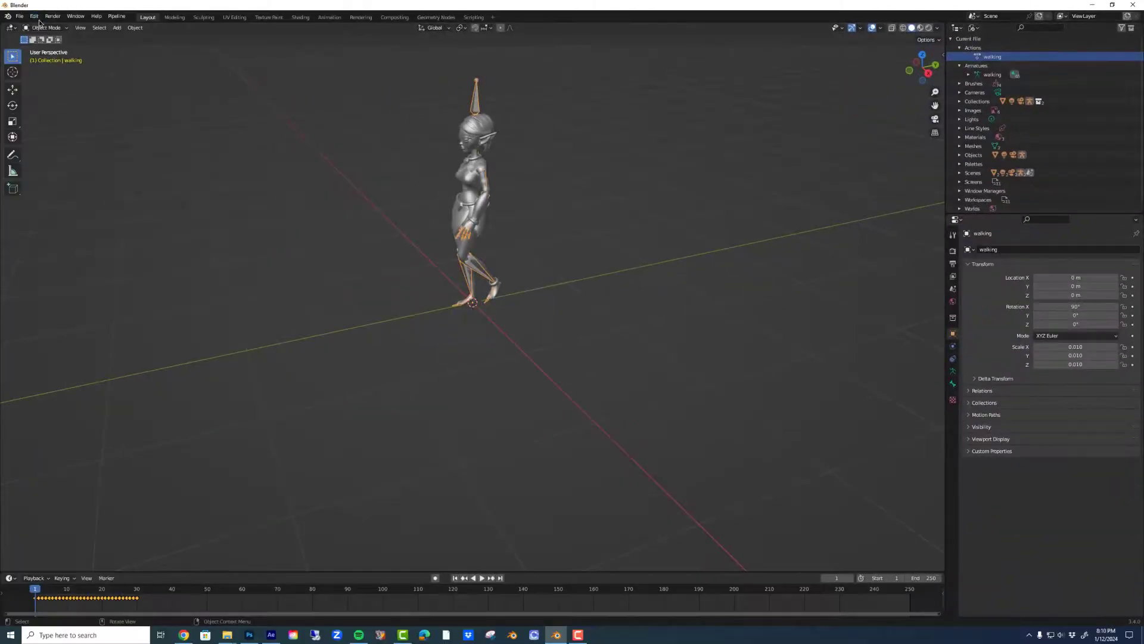
Import Standing Idle.fbx into the scene through the FBX importer.
click(27, 18)
mouse_move(54, 133)
click(194, 233)
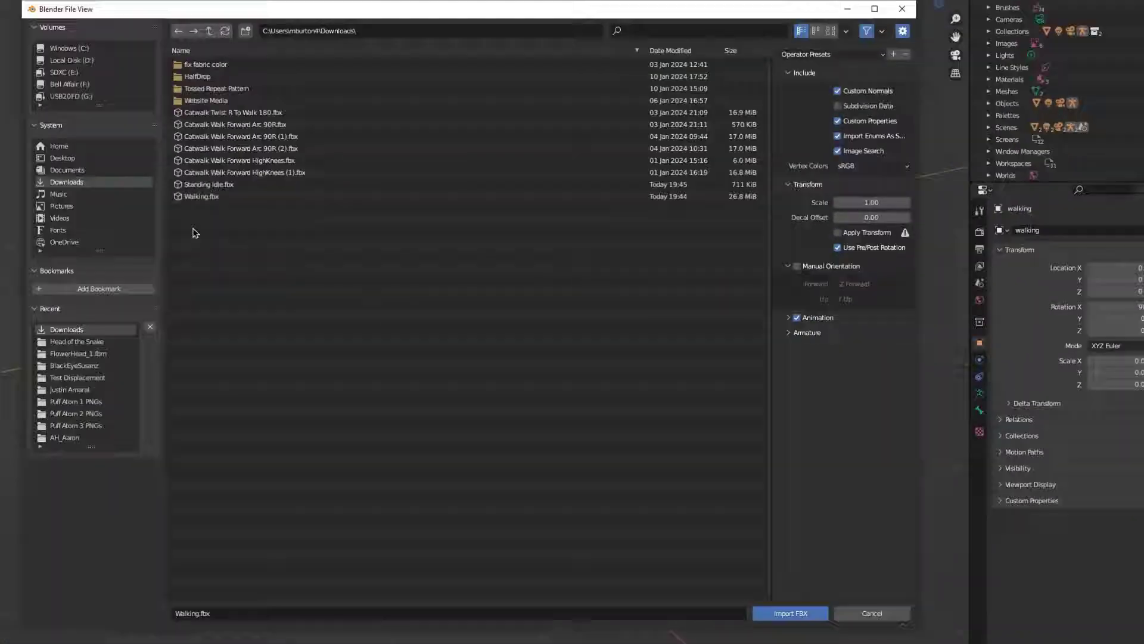
click(208, 184)
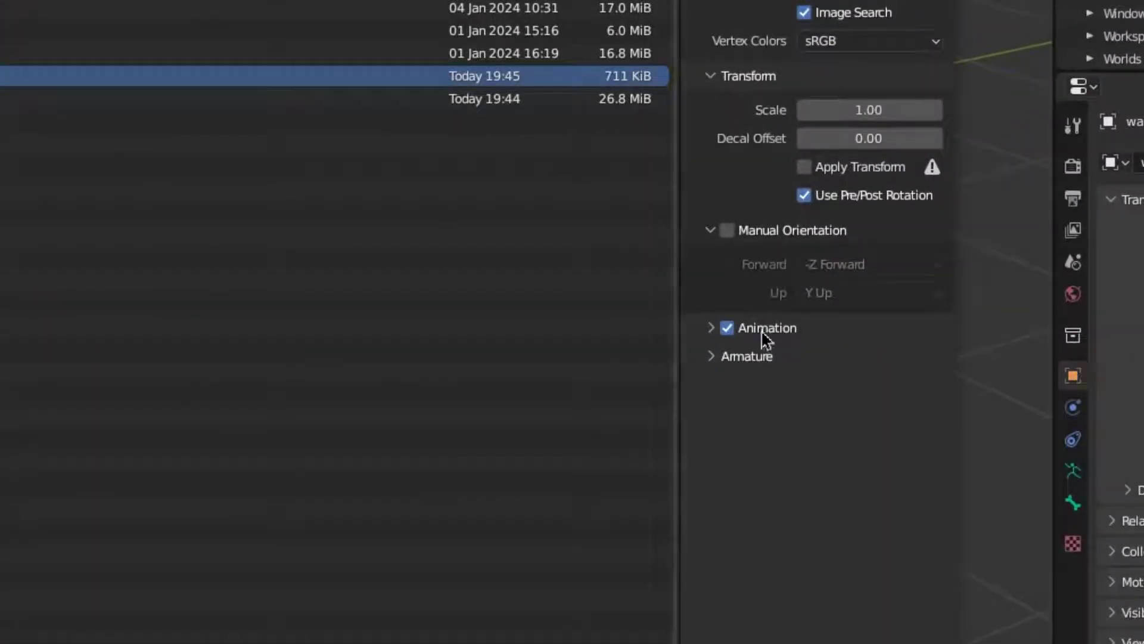
key(Return)
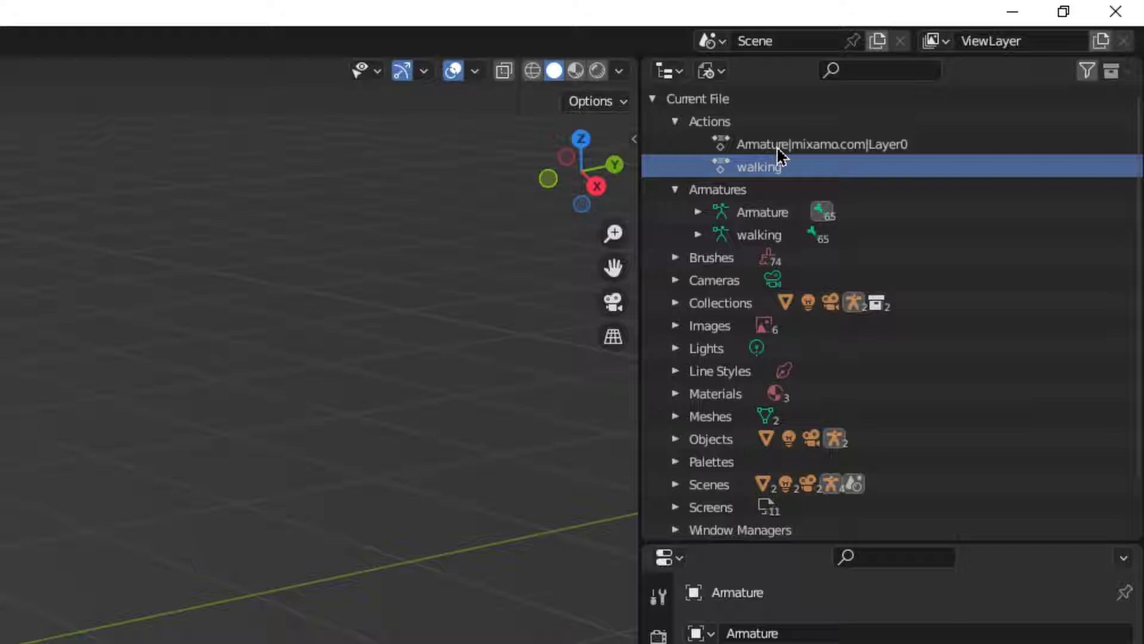
Rename the new rig's action, armature data and object all to 'idle'.
double_click(777, 144)
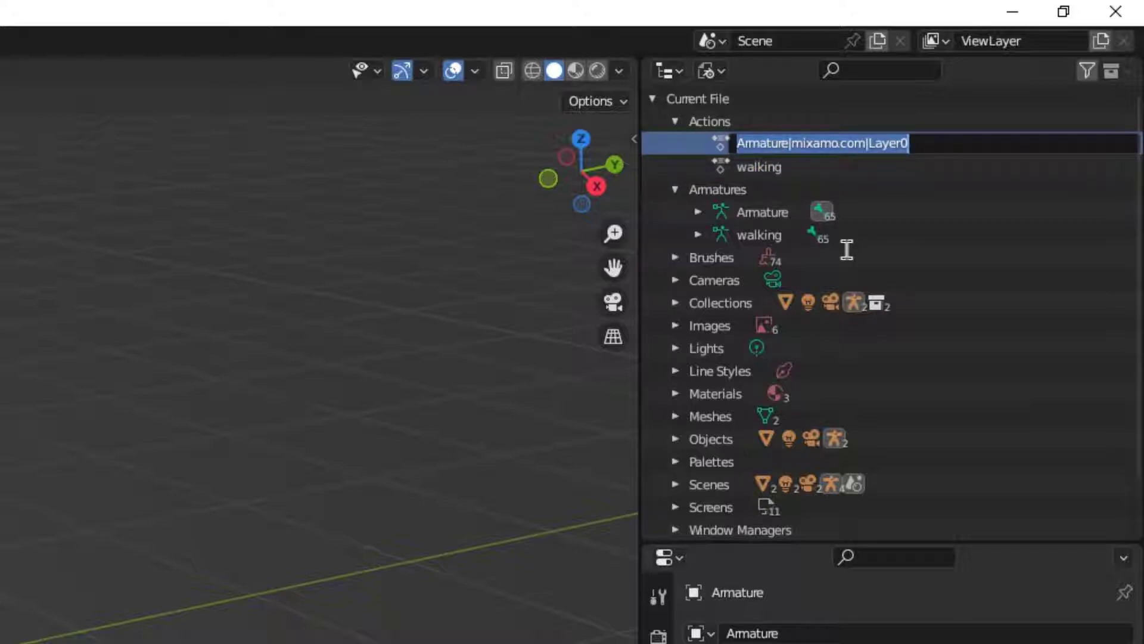
text(idle)
key(Return)
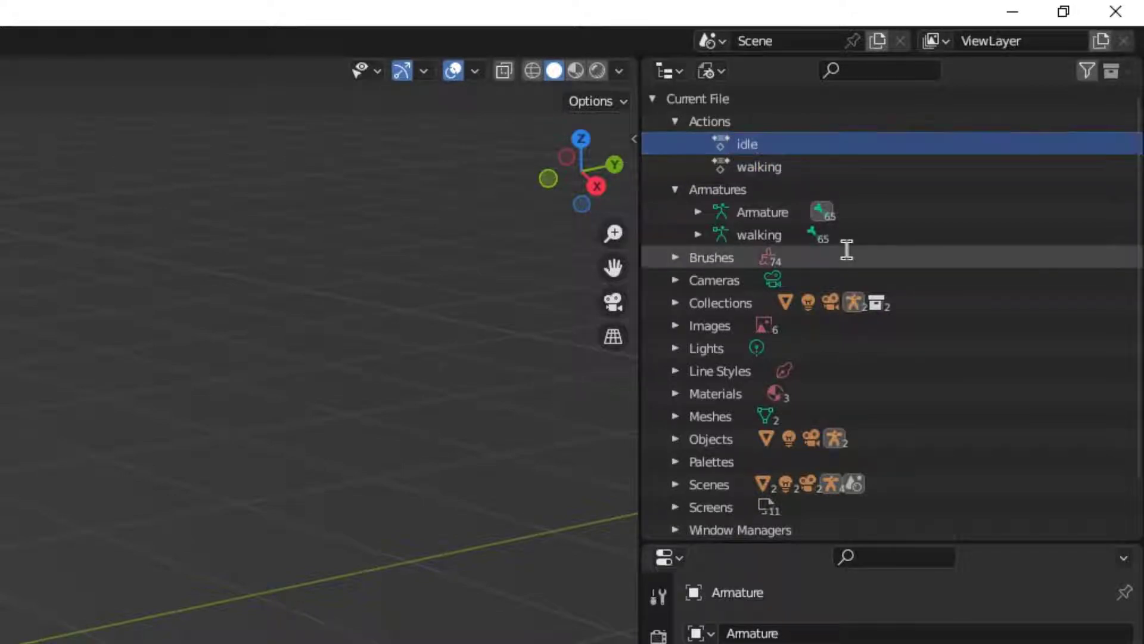
double_click(769, 215)
text(id)
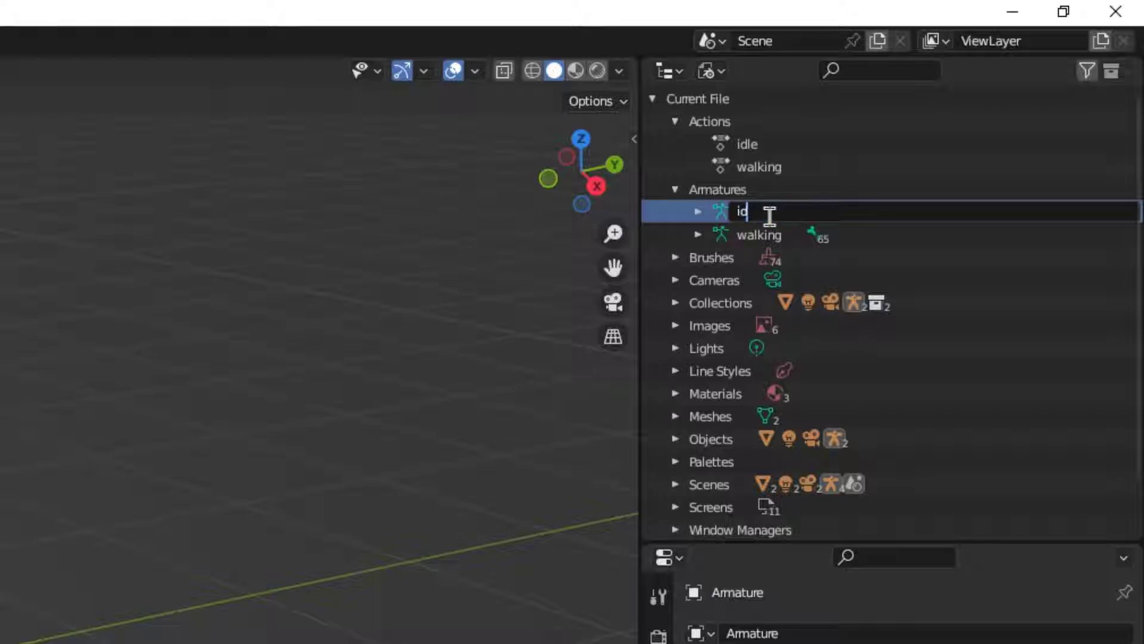
text(le)
key(Return)
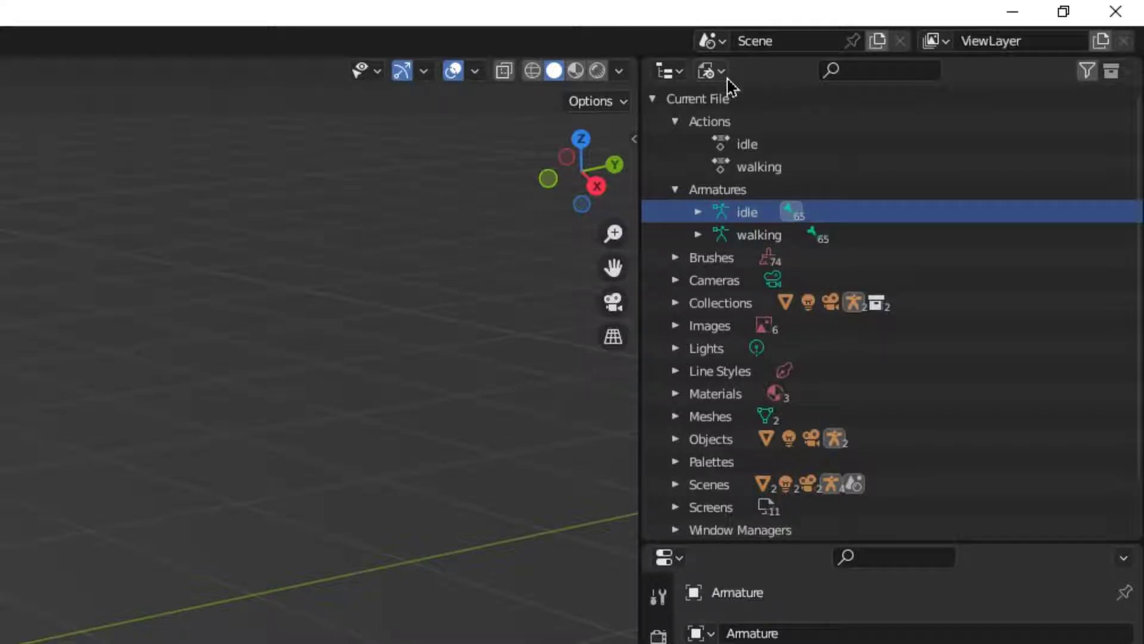
click(711, 70)
click(767, 121)
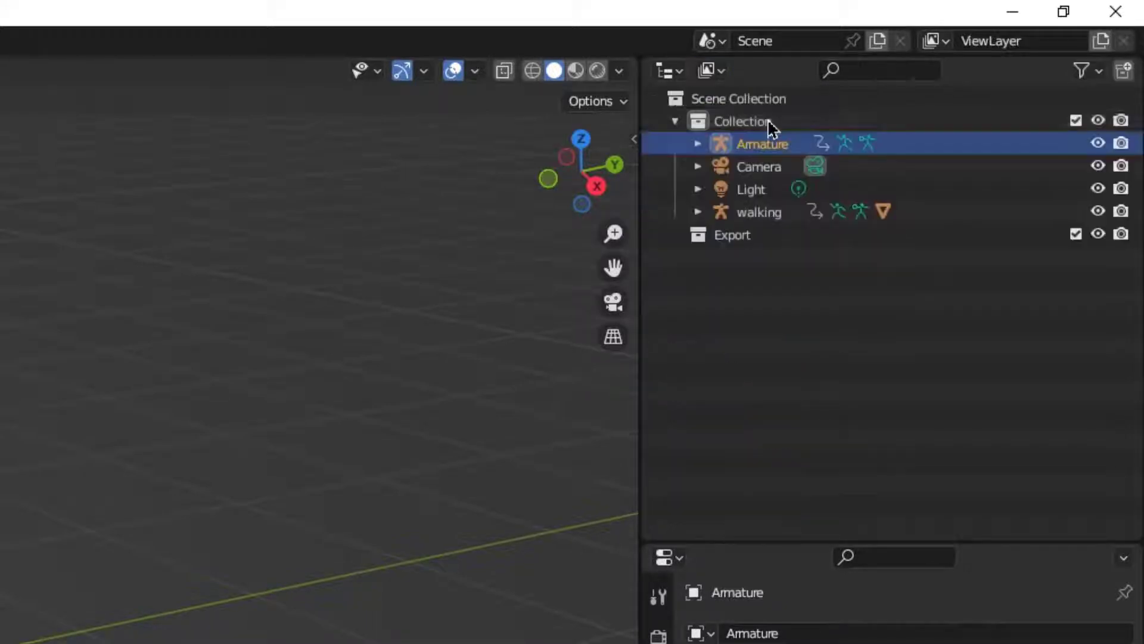
double_click(769, 144)
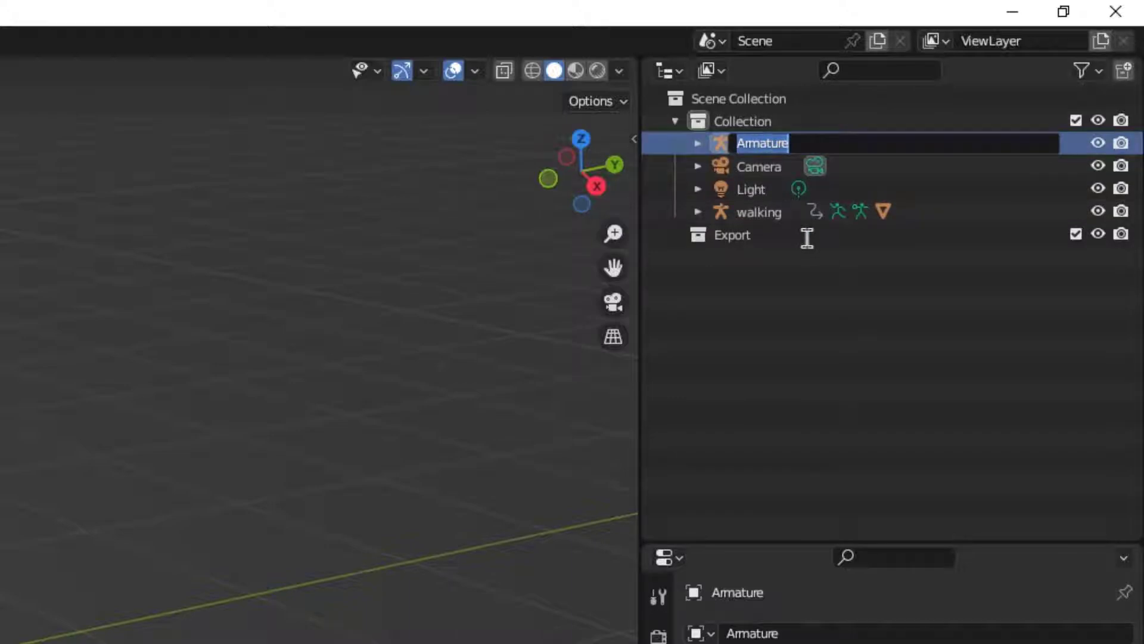
text(idle)
key(Return)
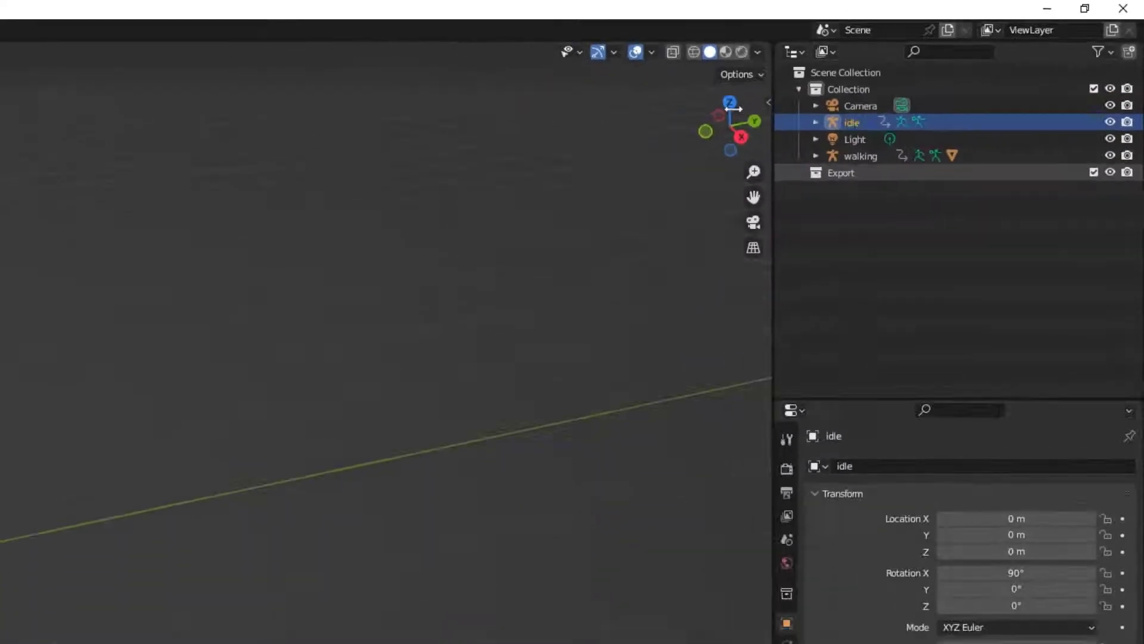
Play the animation, then move the idle armature along X beside the walker.
middle_drag(548, 317, 509, 271)
key(space)
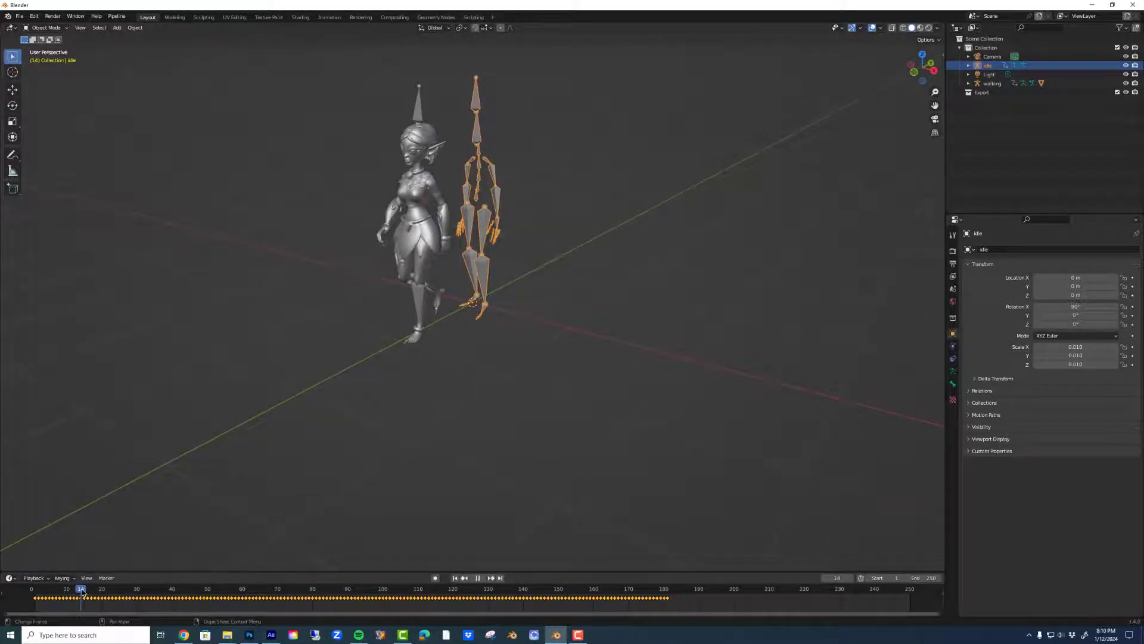
click(31, 601)
key(Escape)
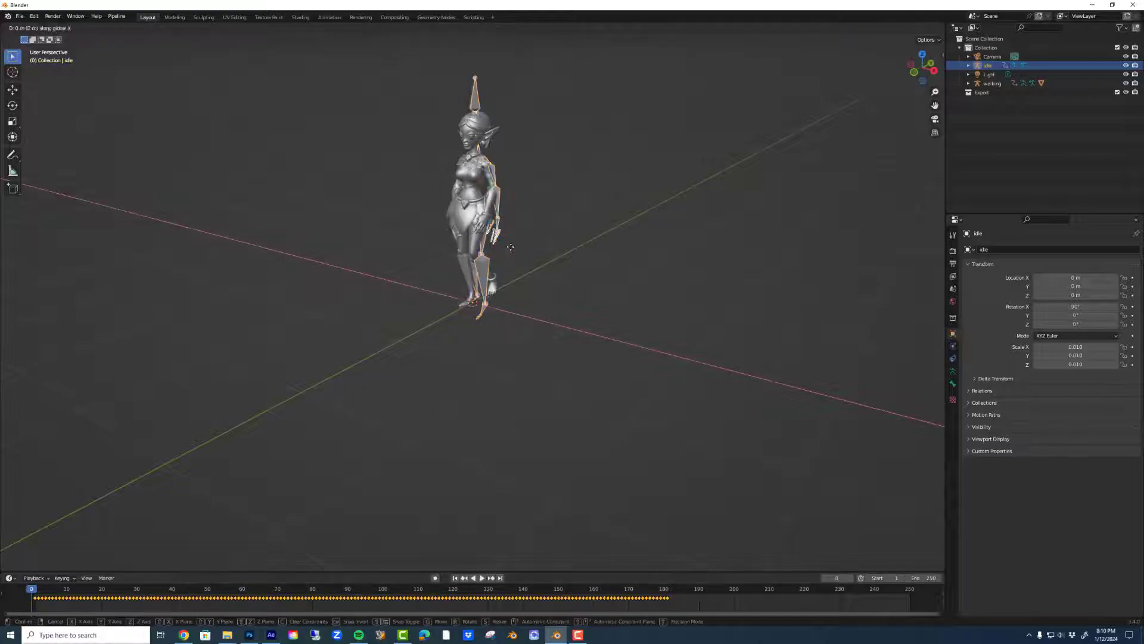
key(g)
key(x)
click(594, 273)
Delete the idle armature object and its leftover idle armature data block.
right_click(587, 267)
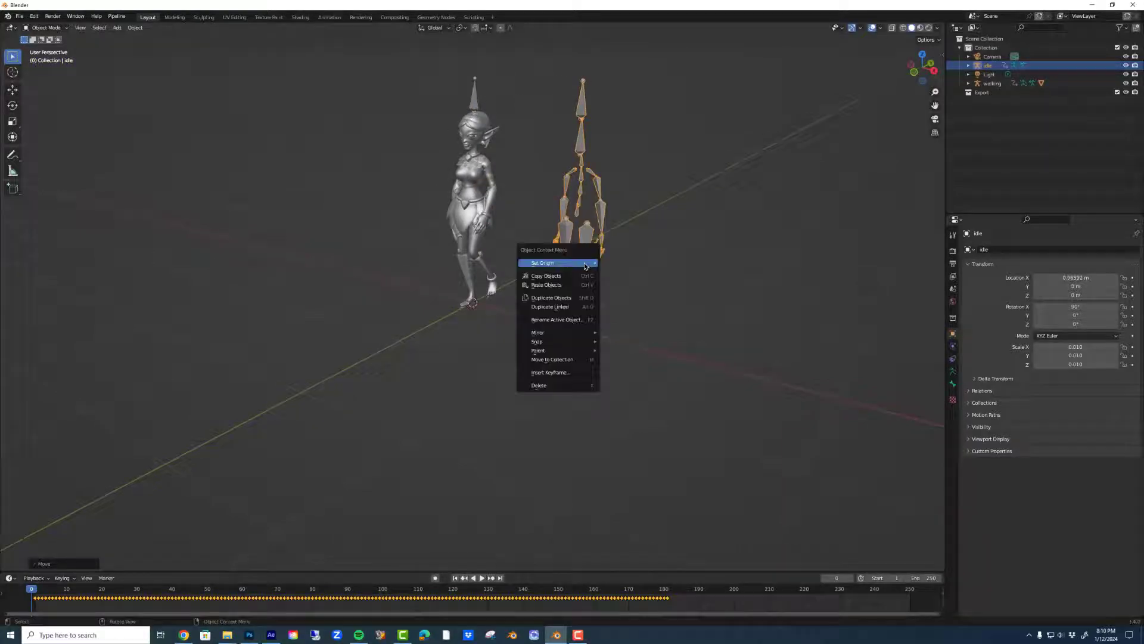
mouse_move(585, 267)
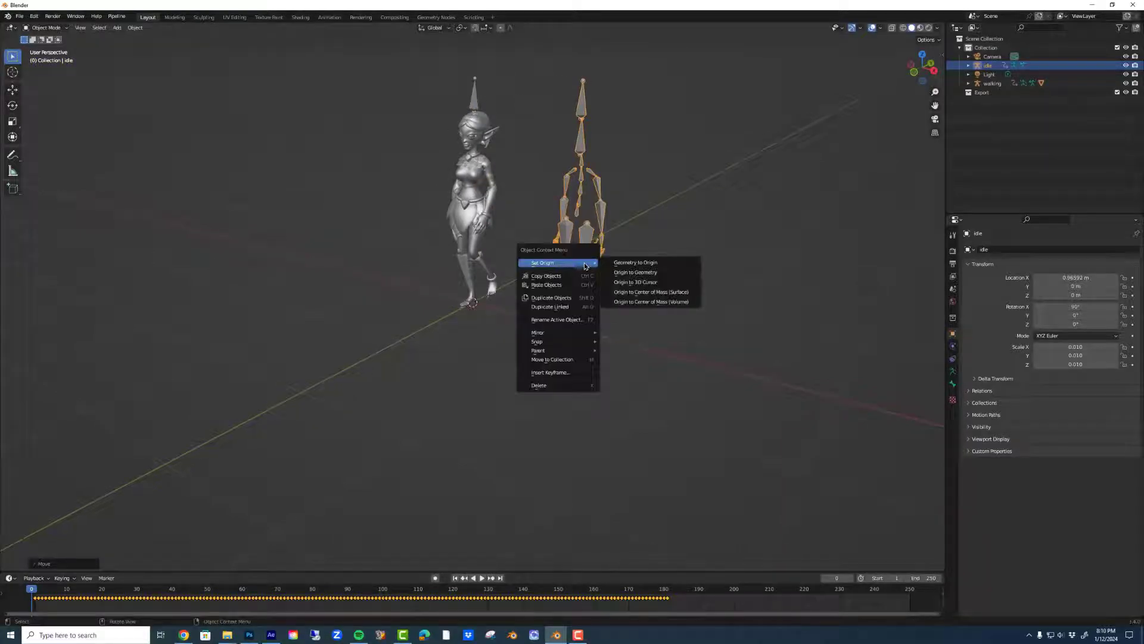
click(571, 385)
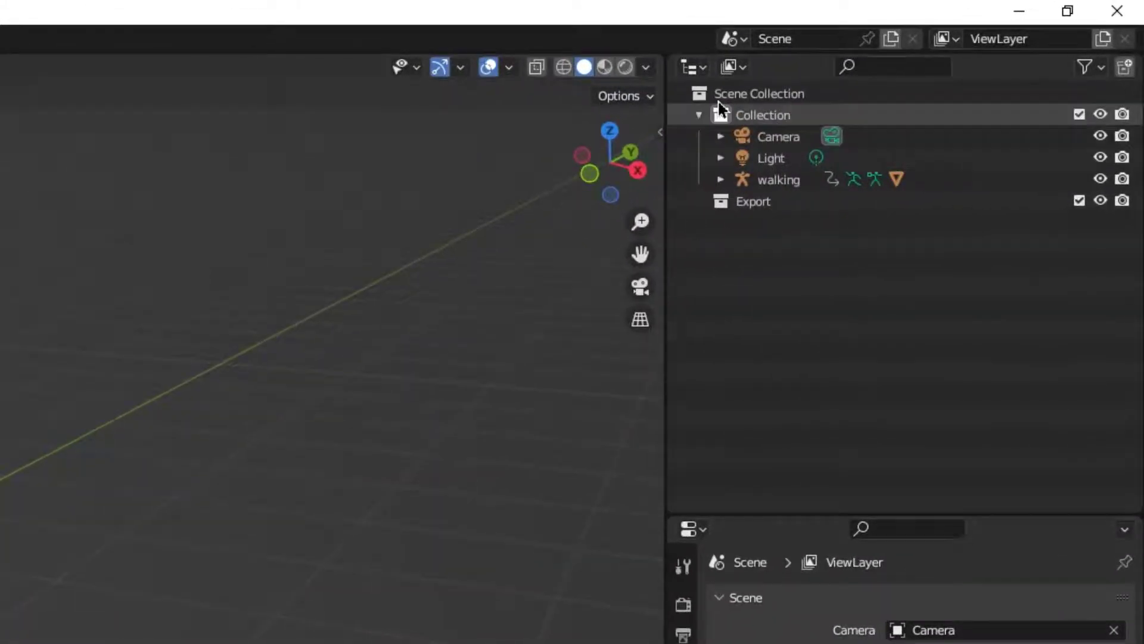
click(895, 40)
click(779, 166)
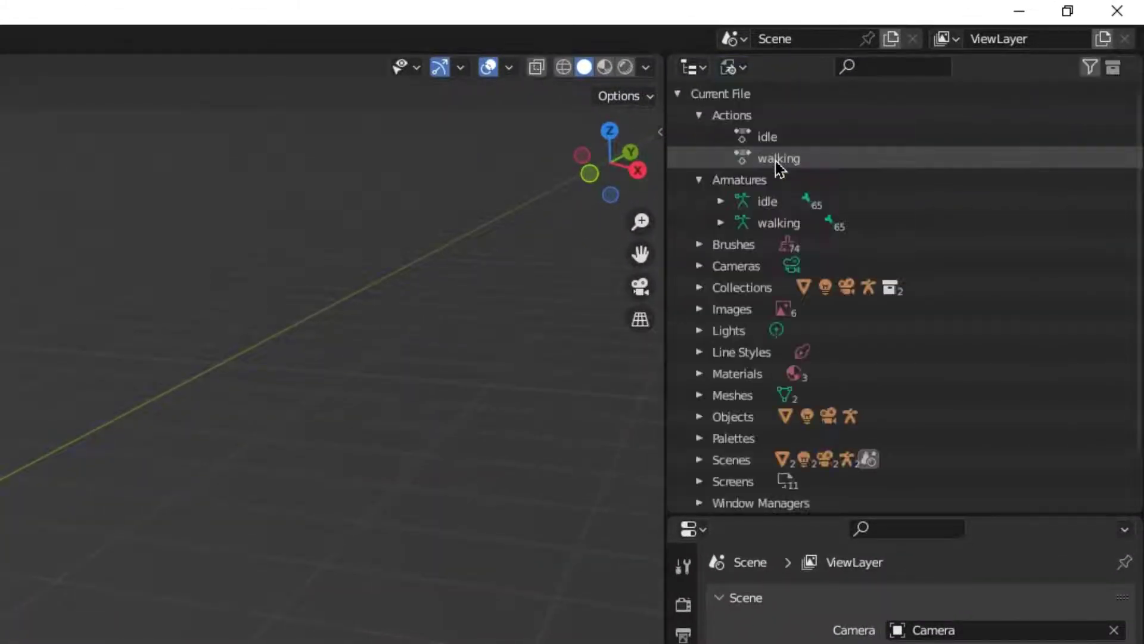
right_click(772, 205)
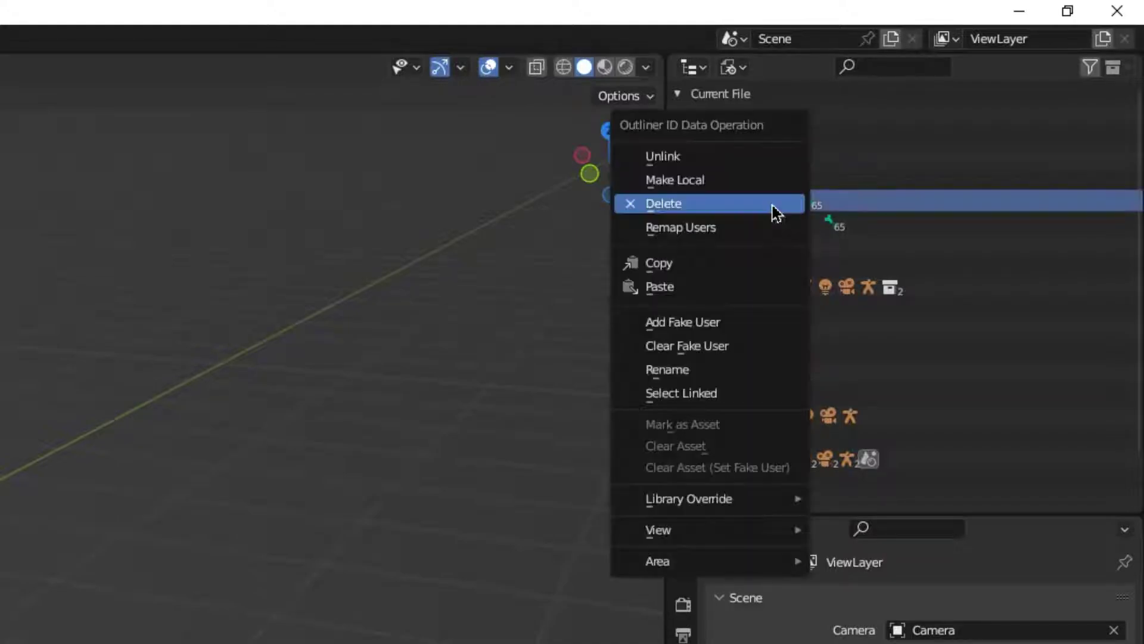
click(773, 205)
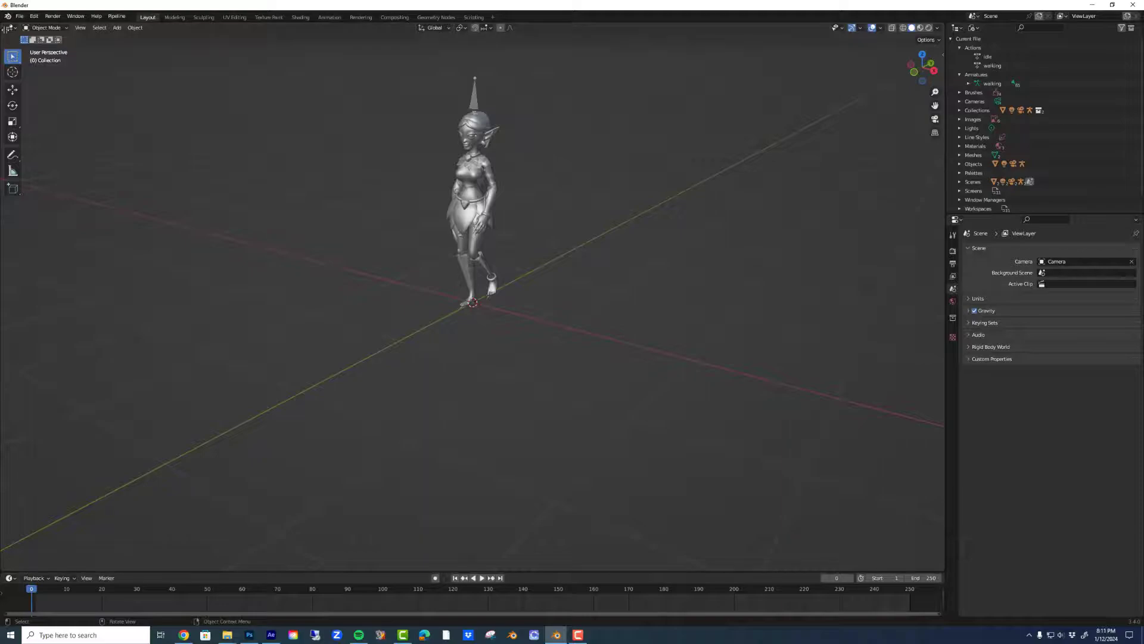
Split the 3D view and turn the left area into a Nonlinear Animation editor.
drag(4, 29, 310, 119)
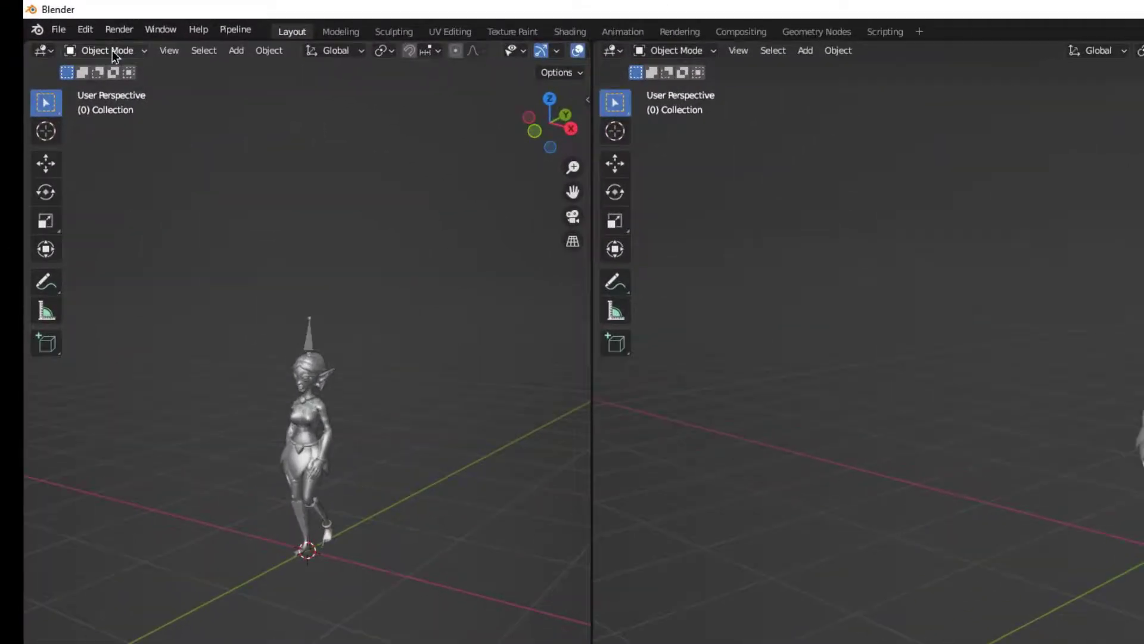
click(43, 51)
click(43, 50)
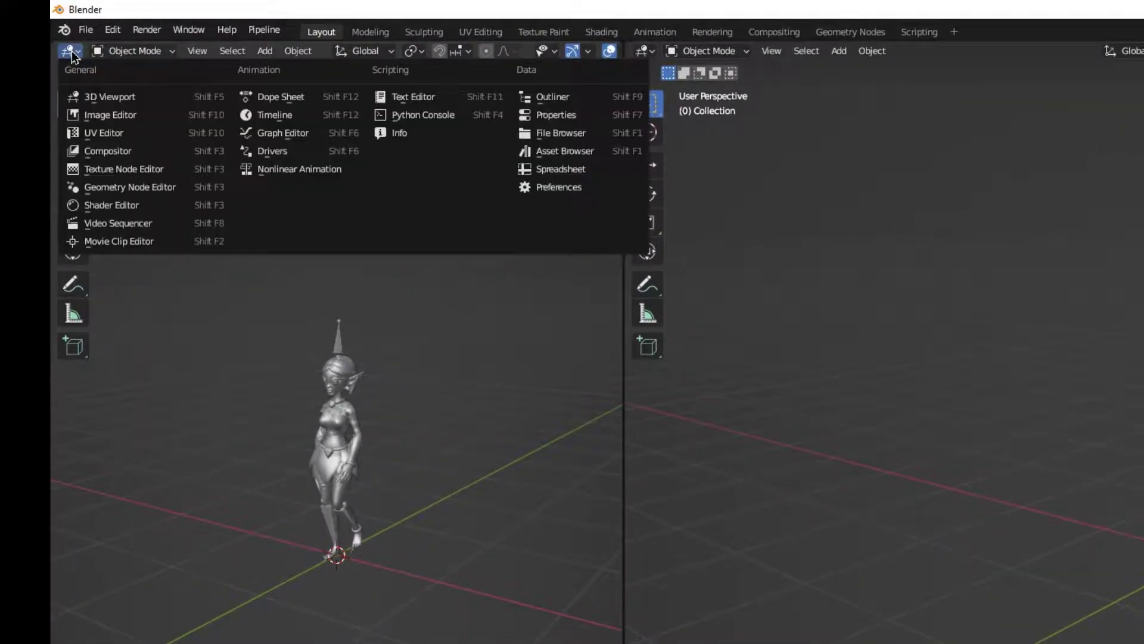
click(280, 170)
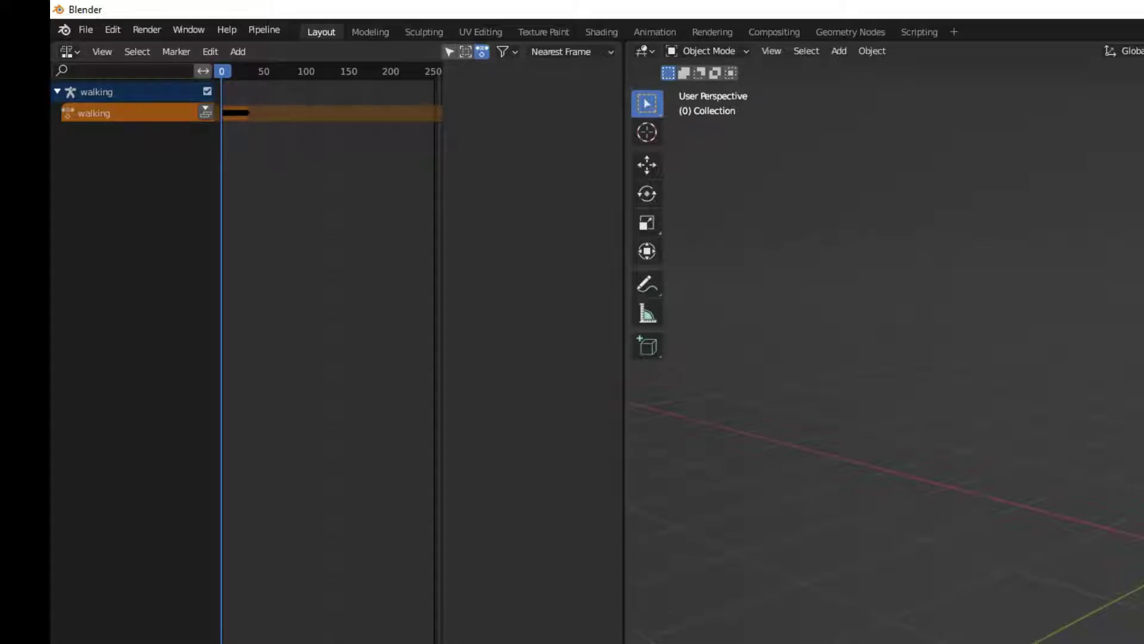
Change the bottom timeline into a Dope Sheet.
click(57, 386)
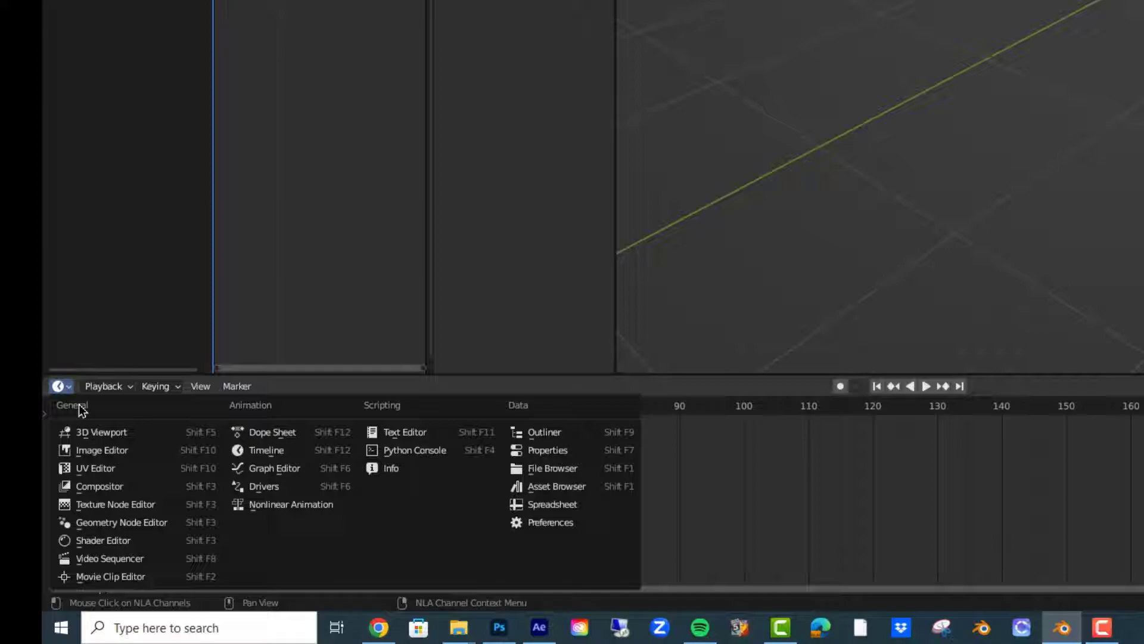
click(272, 432)
click(163, 390)
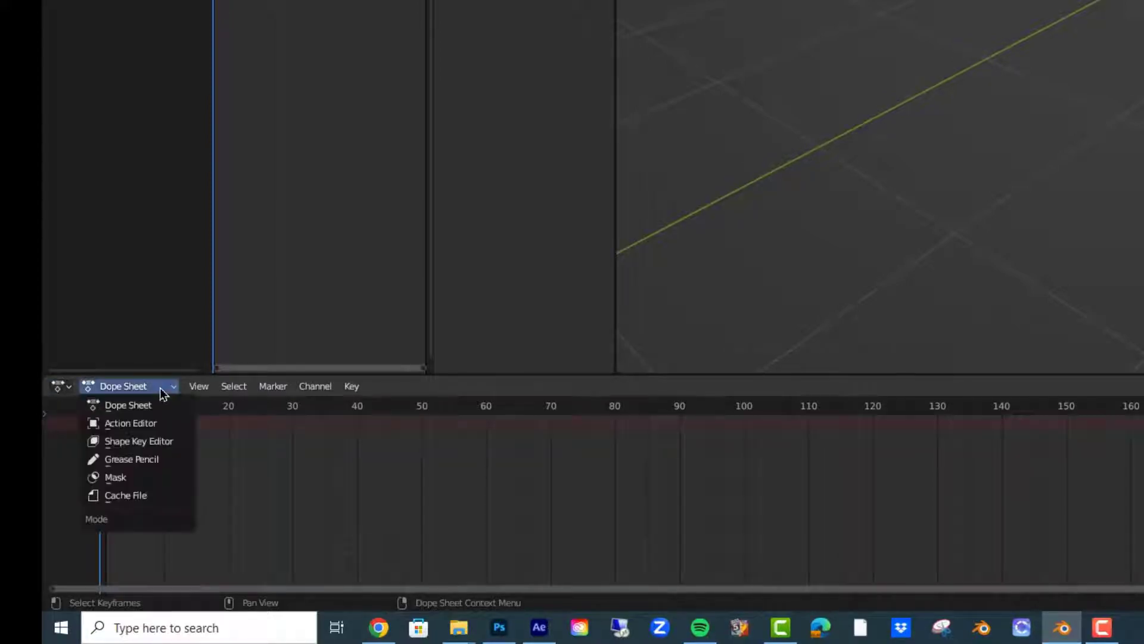
Set the Dope Sheet to Action Editor and push the walking action down into an NLA strip.
click(156, 425)
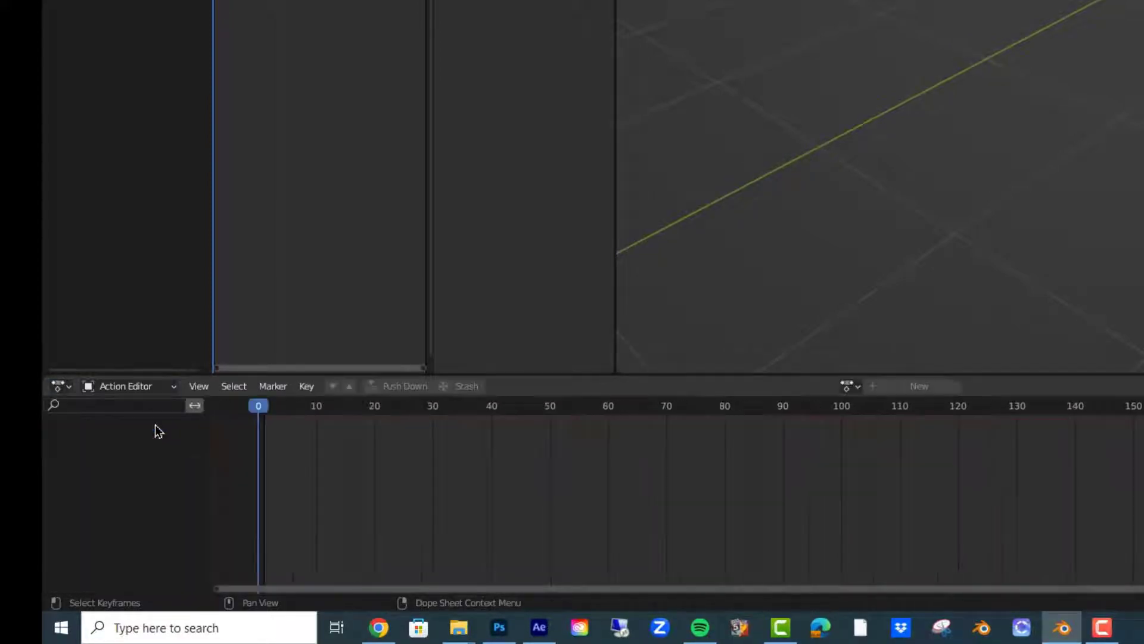
click(857, 391)
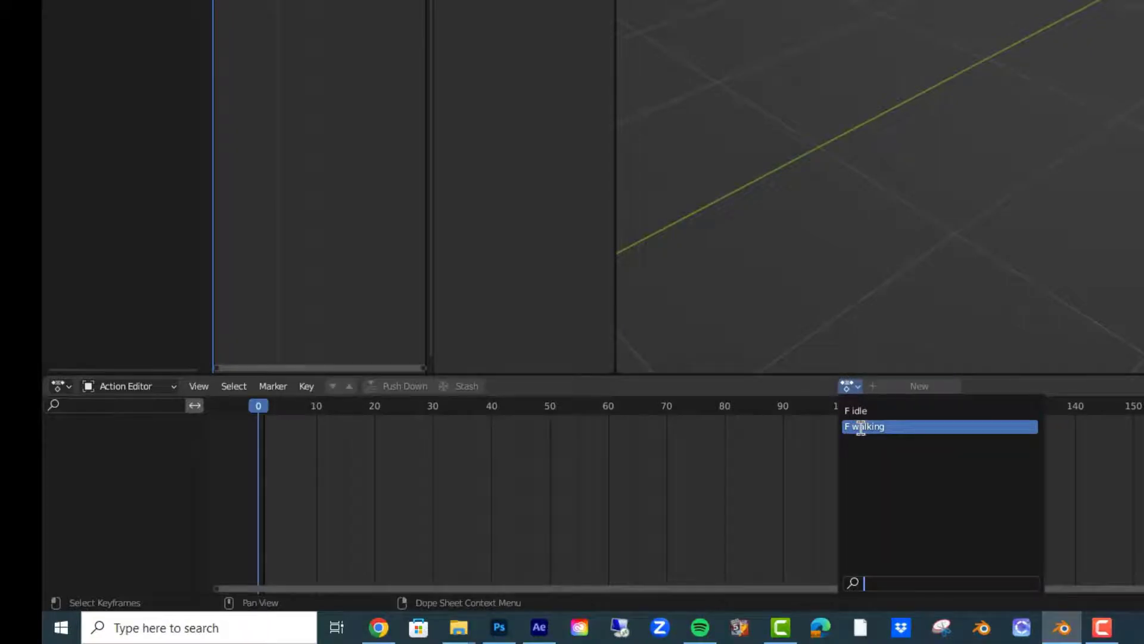
click(847, 388)
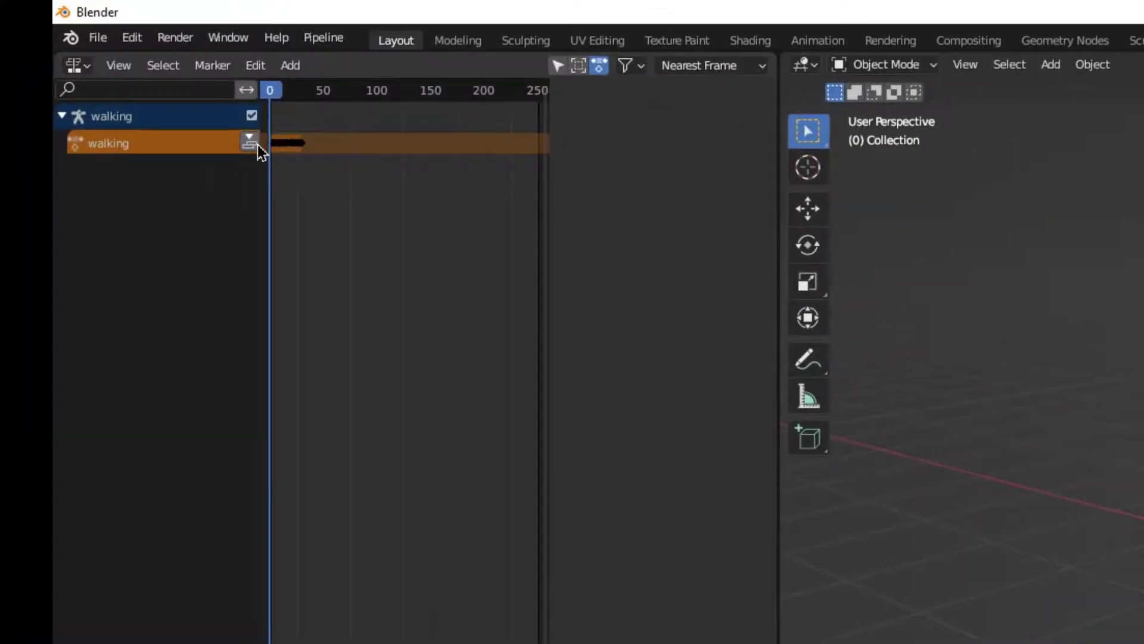
click(249, 142)
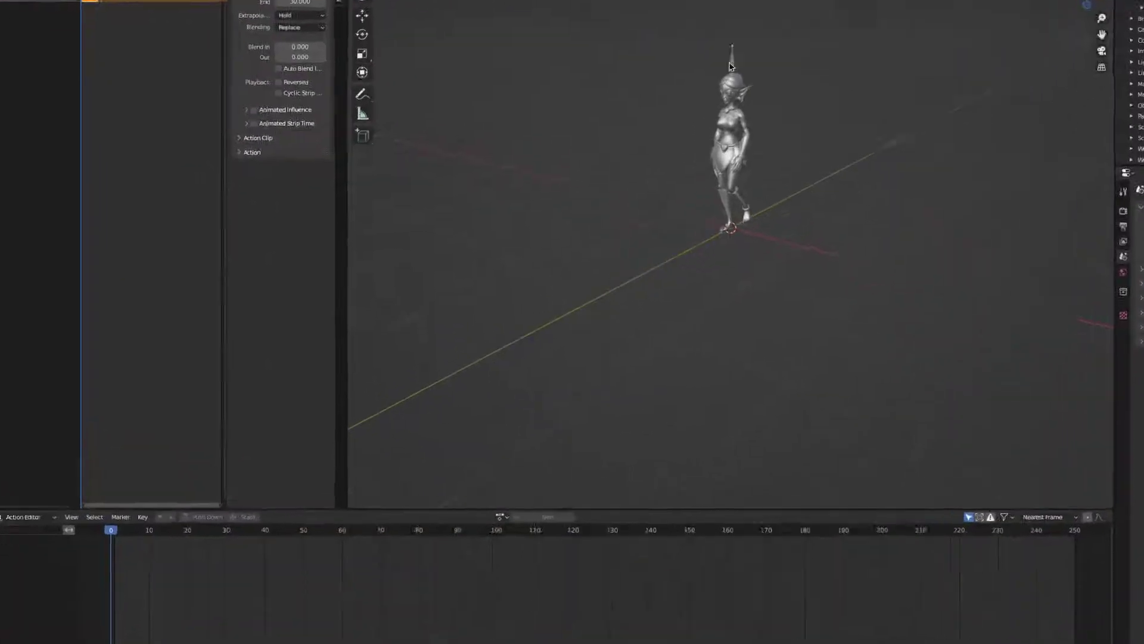
Reassign the walking action, insert a Location keyframe, then unlink the action again.
click(501, 518)
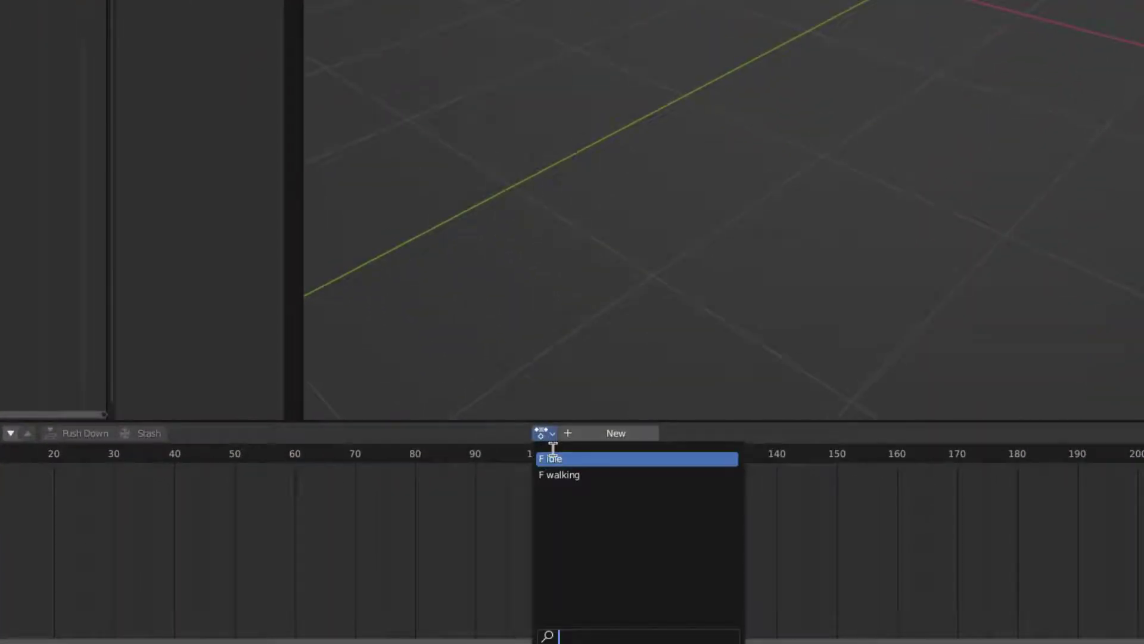
click(560, 474)
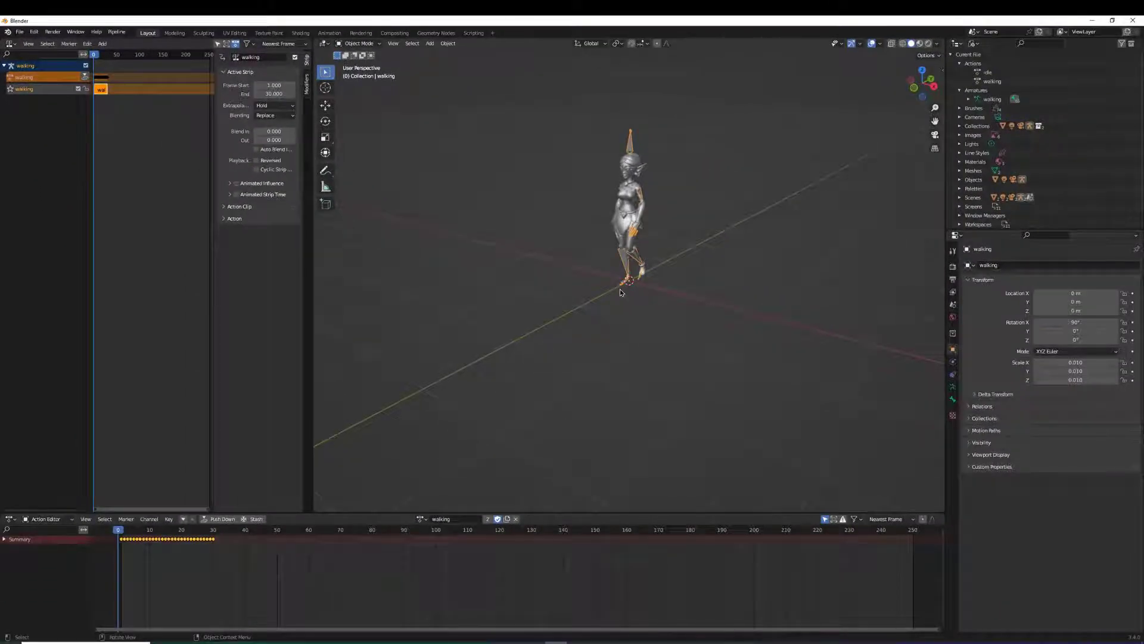
key(i)
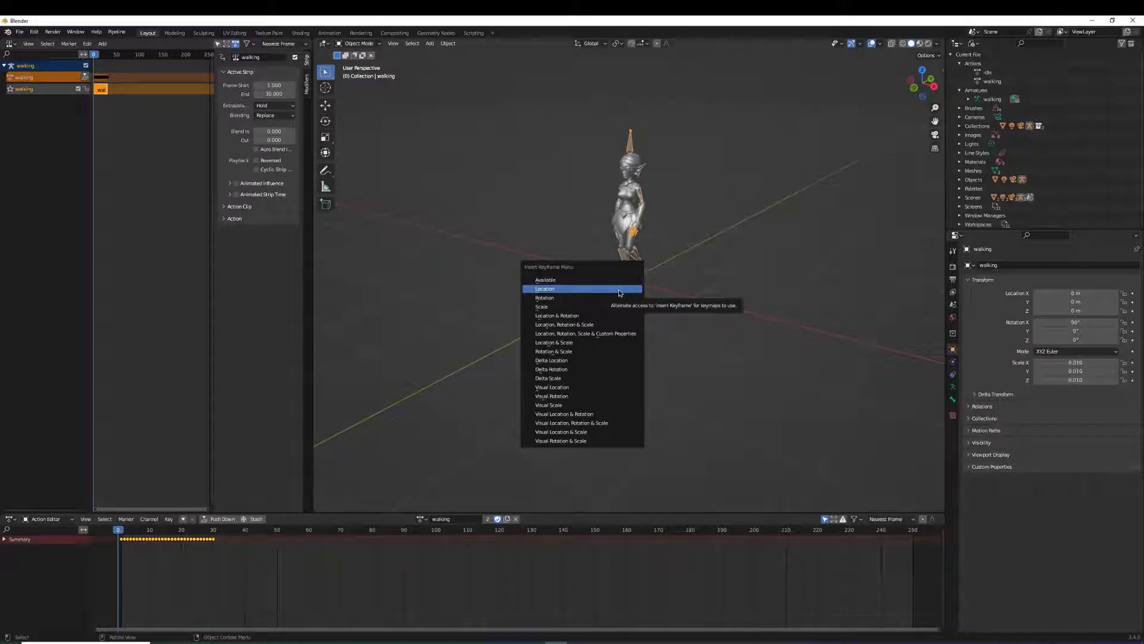
click(619, 293)
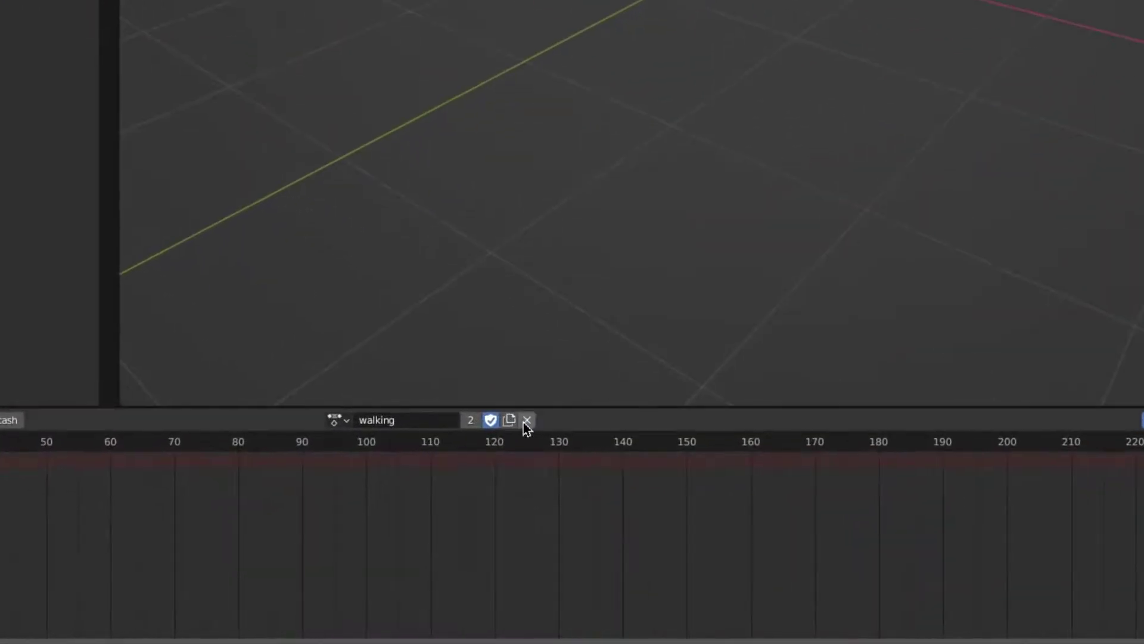
click(516, 518)
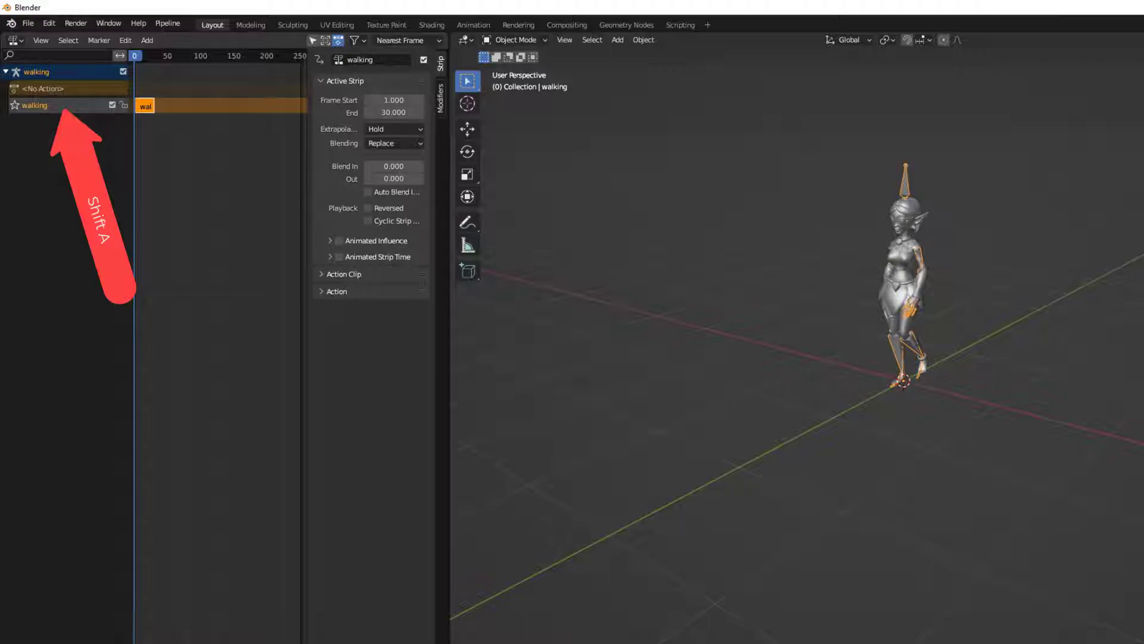
Add a new NLA track holding an idle action strip and move it below the walking track.
key(shift+a)
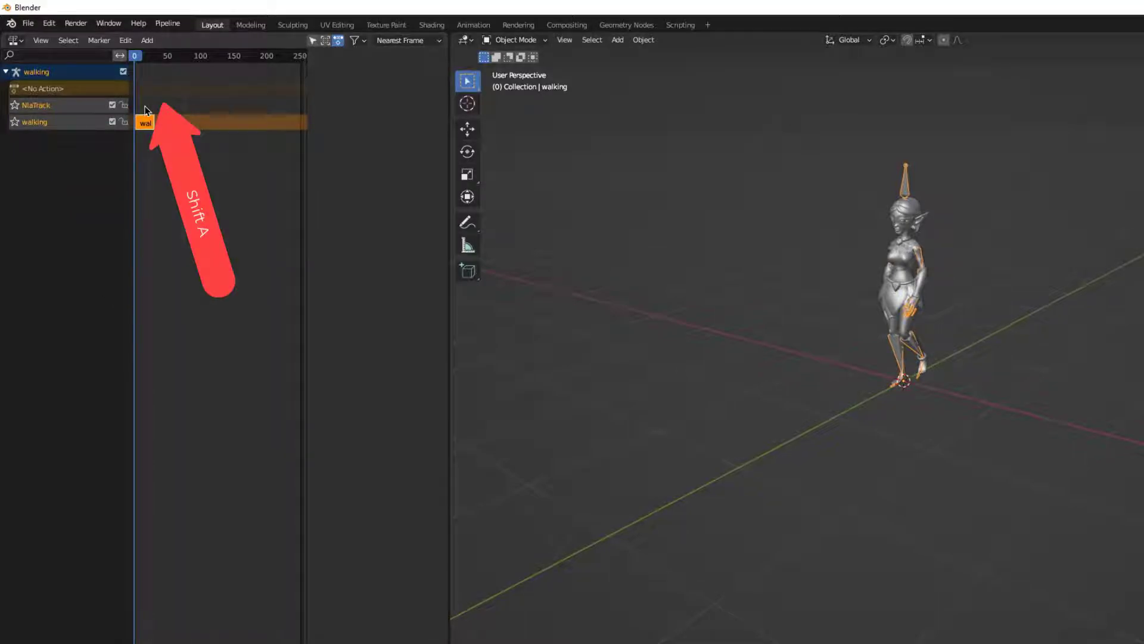
key(shift+a)
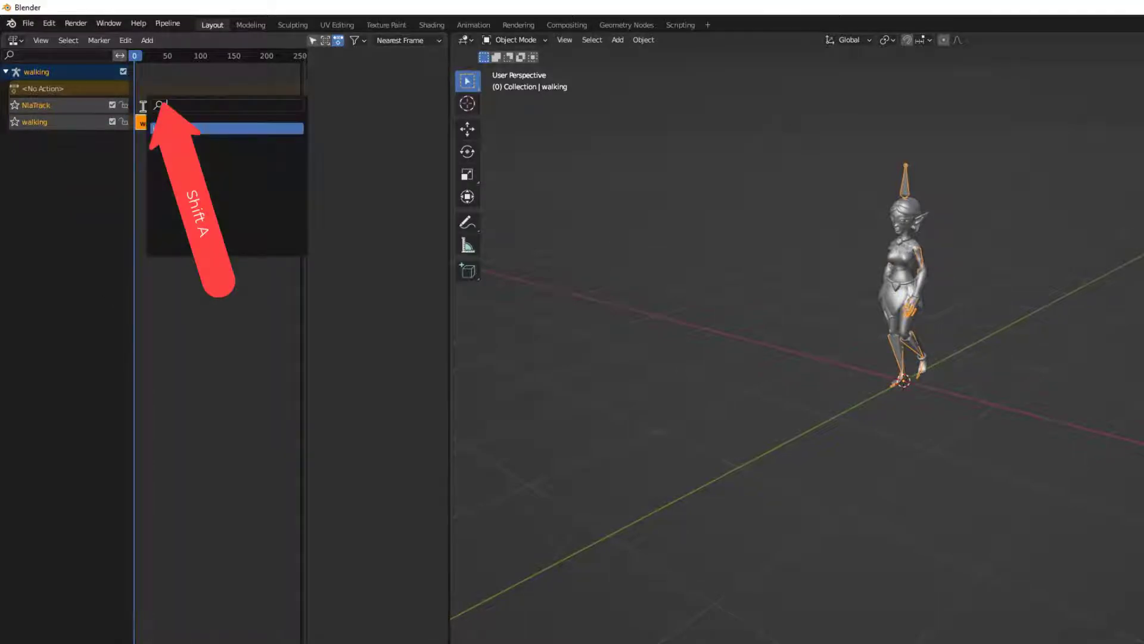
click(182, 128)
key(n)
right_click(71, 115)
mouse_move(71, 115)
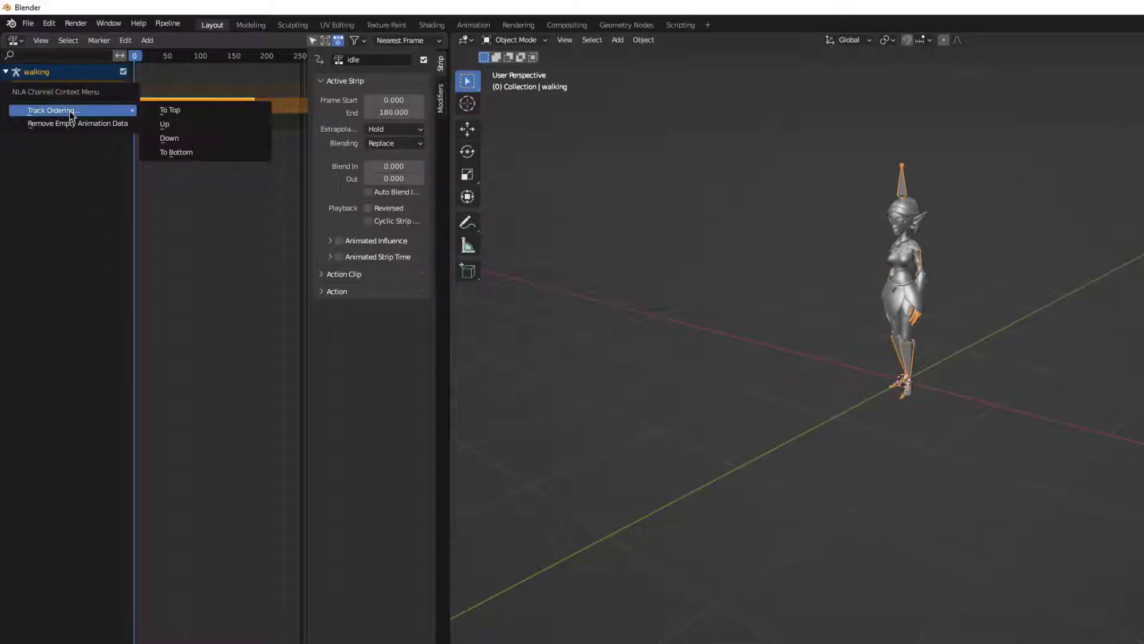
click(178, 140)
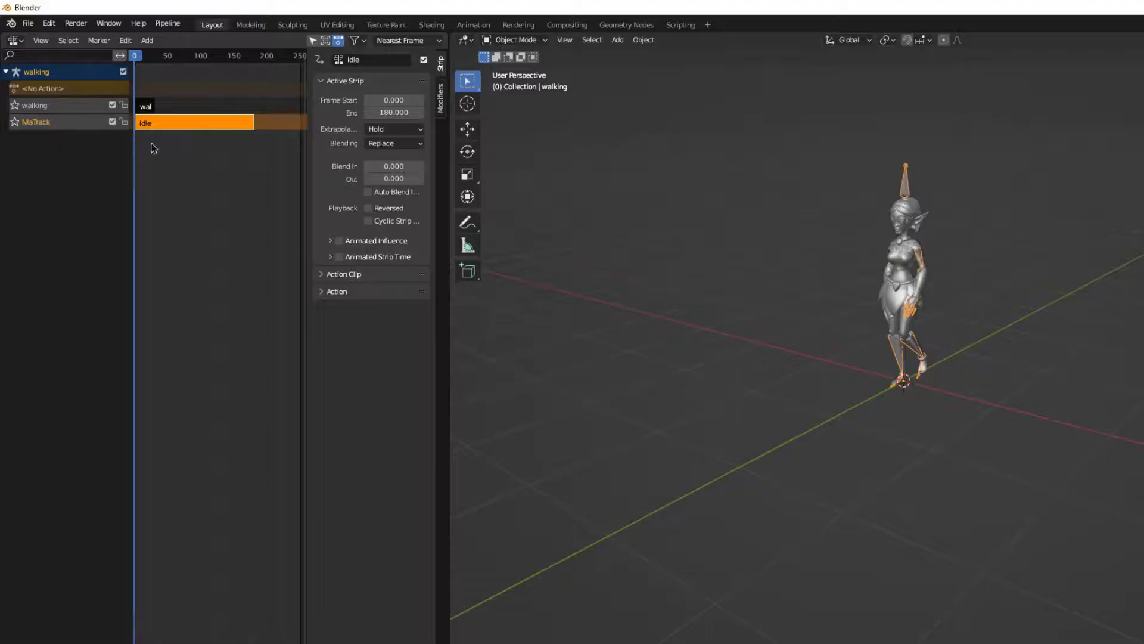
click(172, 149)
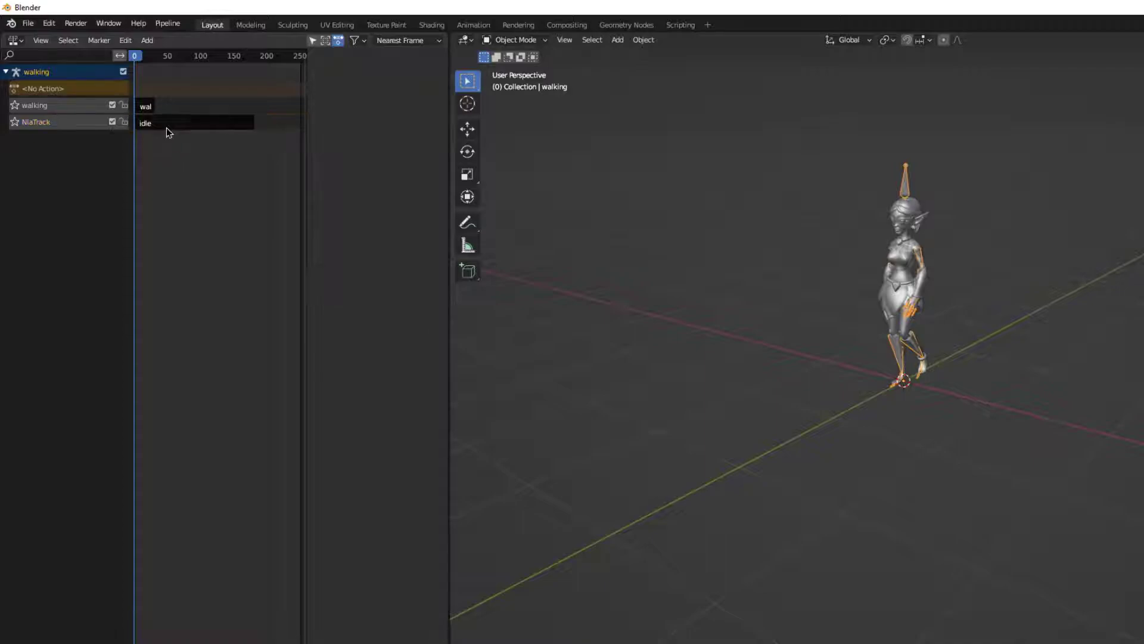
Set extrapolation to Nothing on the walking and idle strips, then scrub to frame 30 to preview.
click(168, 124)
scroll(175, 312, up, 4)
click(173, 107)
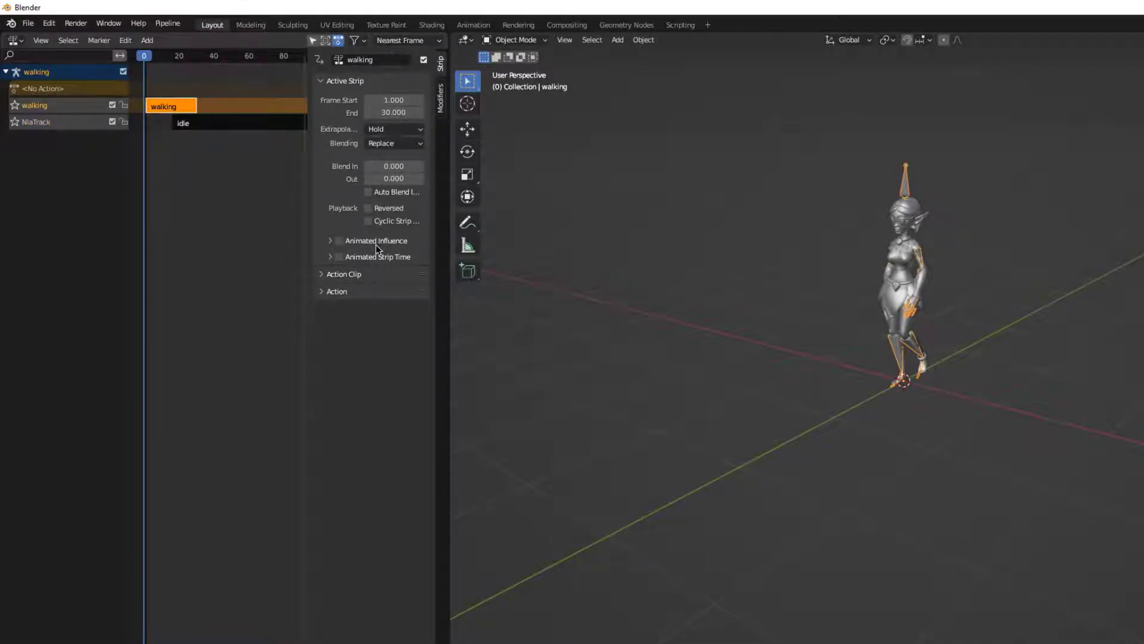
click(402, 132)
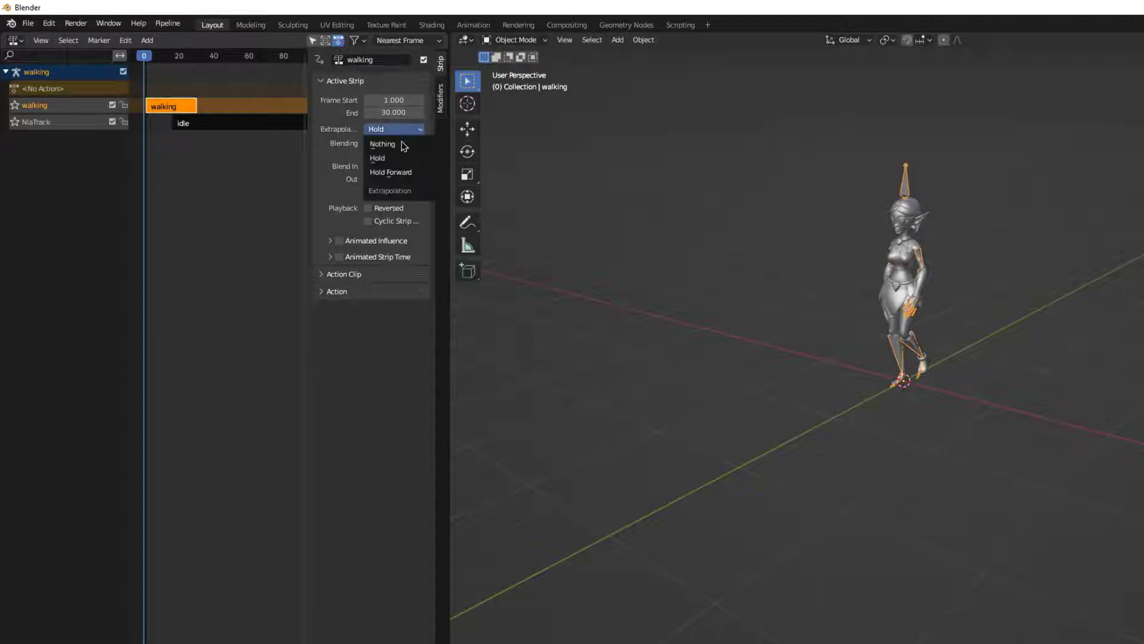
click(260, 128)
click(386, 134)
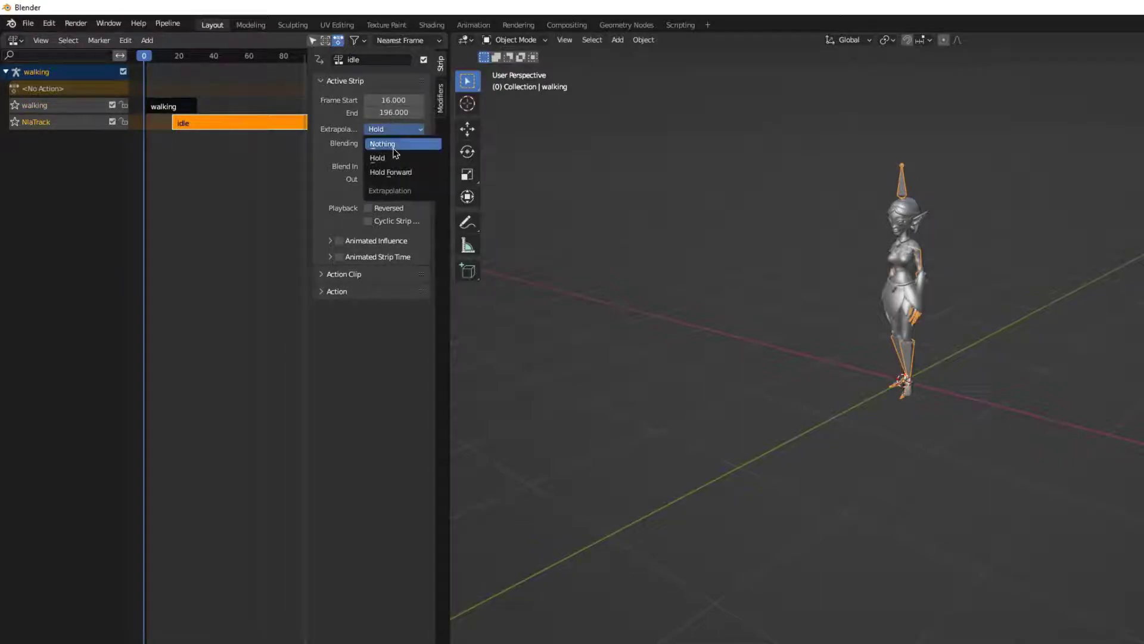
click(387, 146)
drag(145, 59, 255, 132)
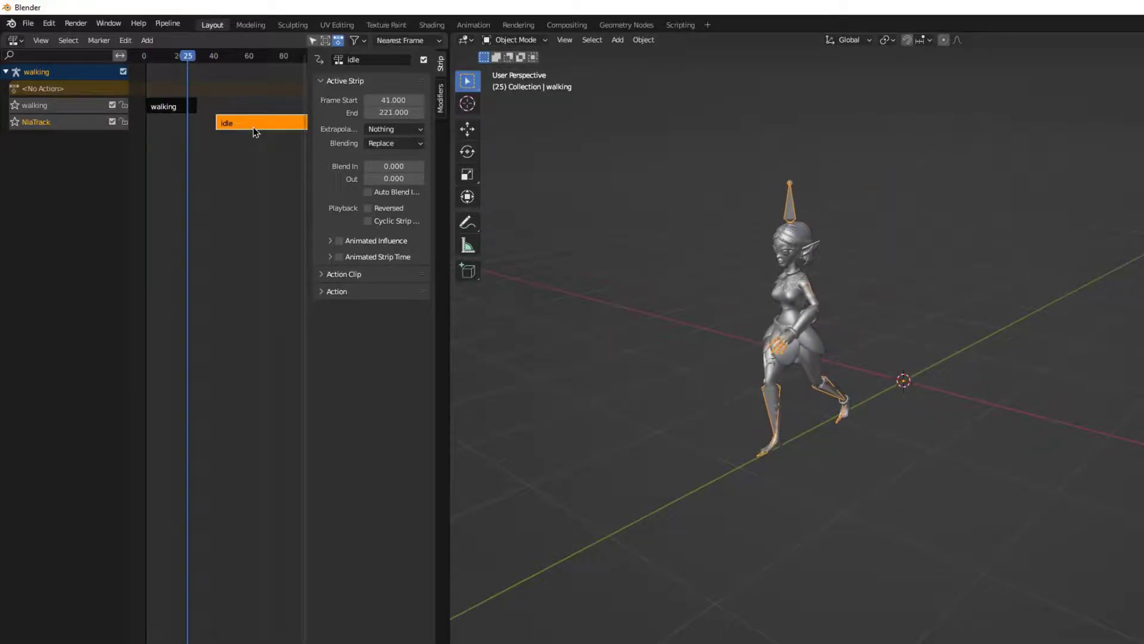
drag(189, 68, 199, 84)
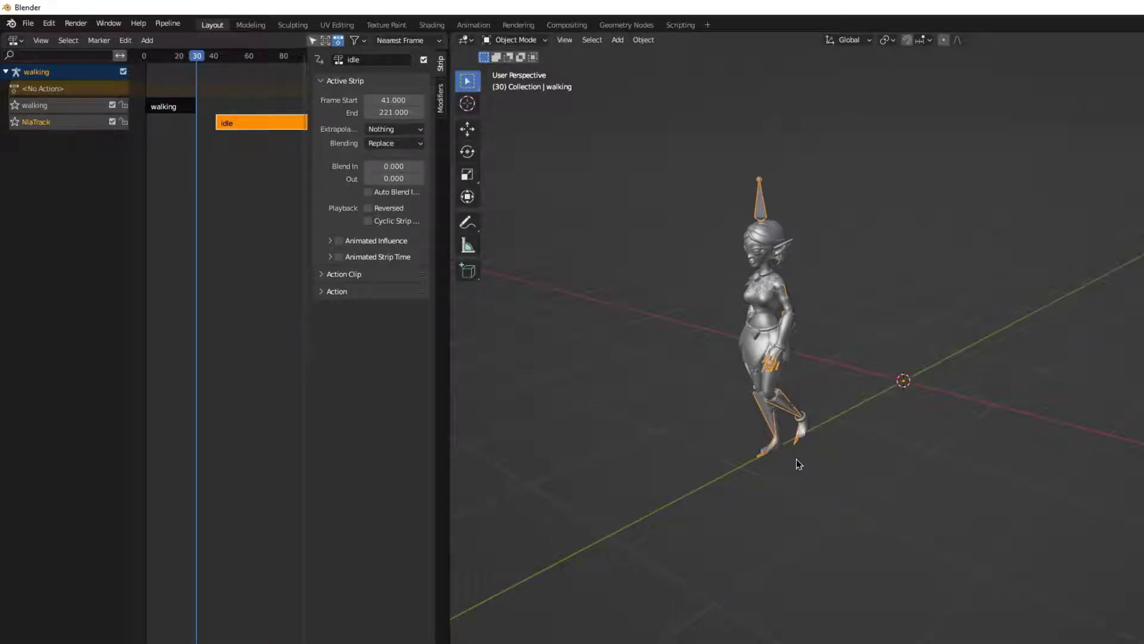
Add a plane, scale it down and move it along Y beneath the character.
click(618, 40)
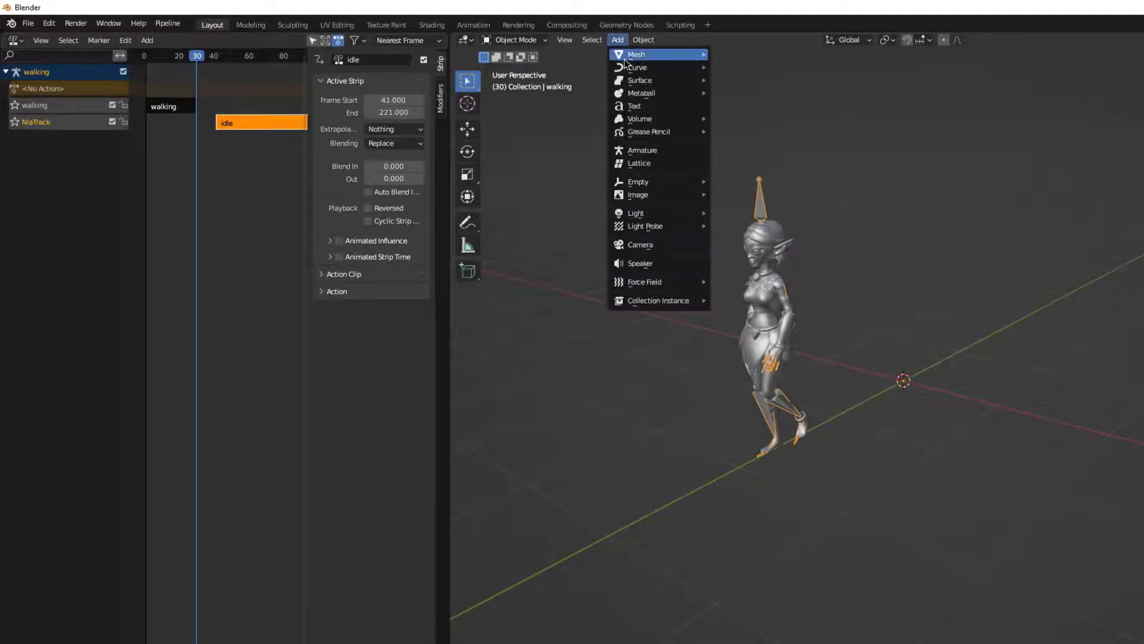
mouse_move(627, 55)
click(739, 55)
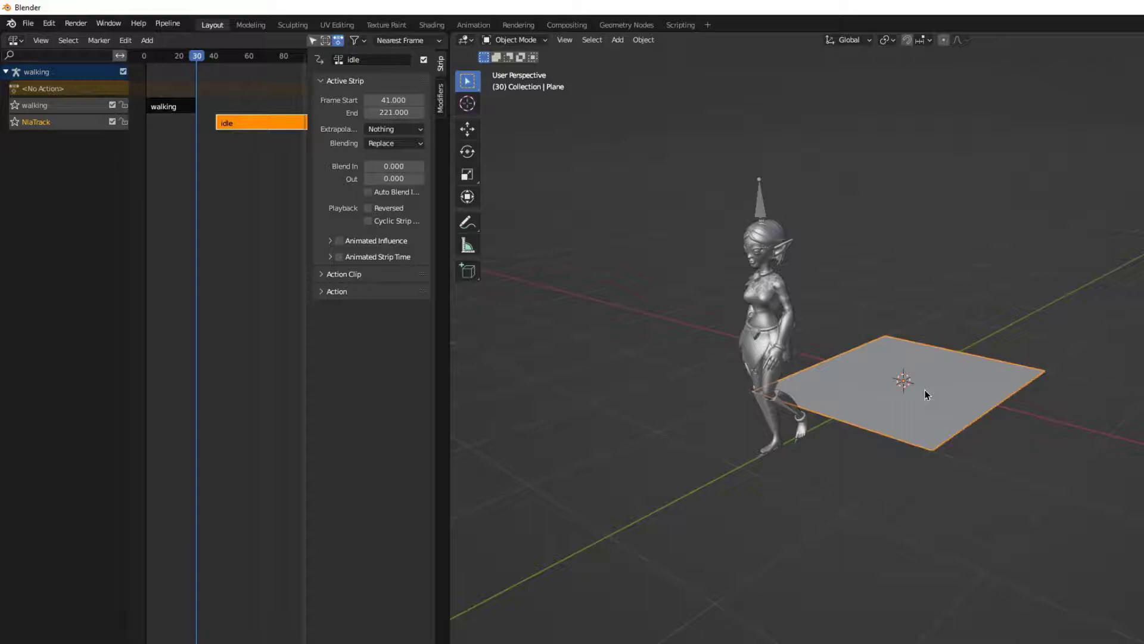
key(s)
click(906, 382)
key(g)
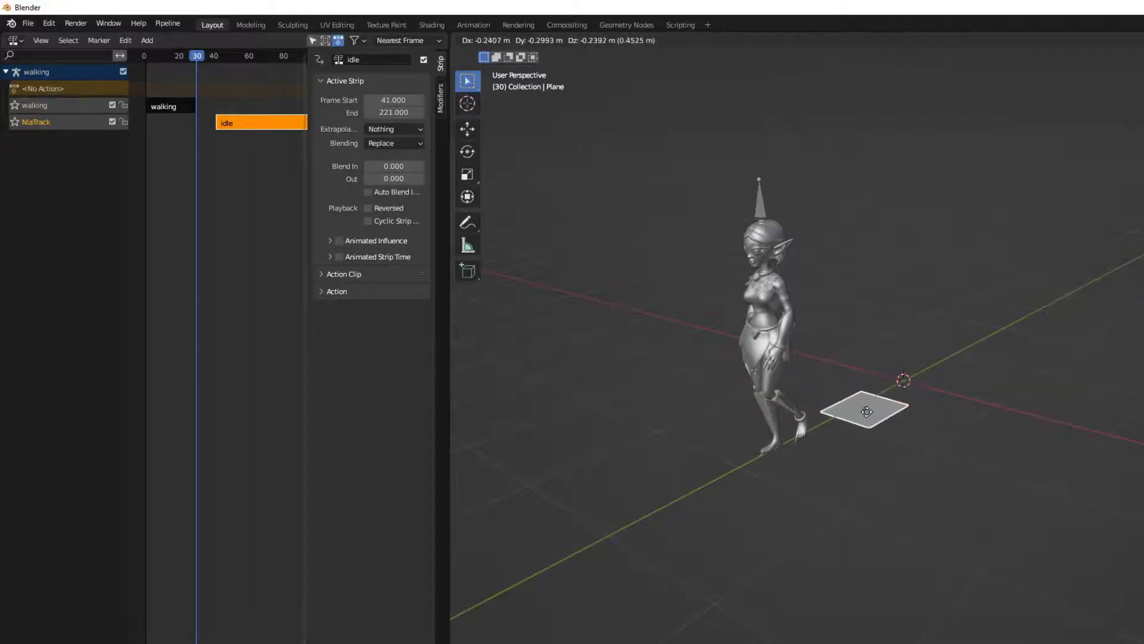
key(y)
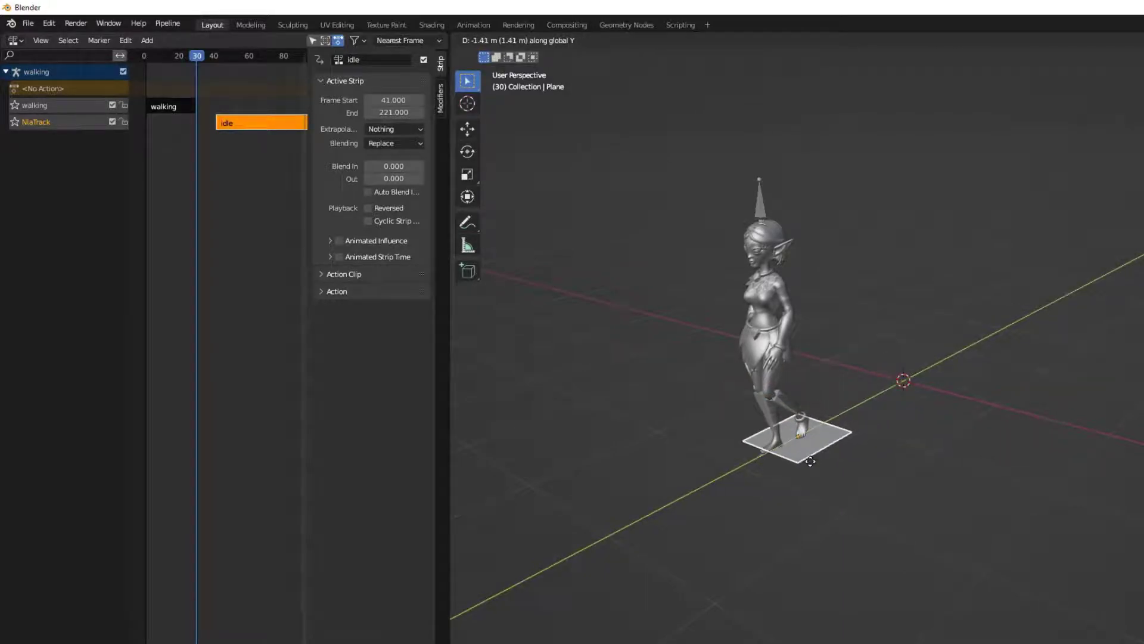
click(803, 480)
middle_drag(803, 480, 752, 537)
scroll(756, 549, up, 4)
Place the plane right under the feet and move the idle strip to start at frame 30.
key(g)
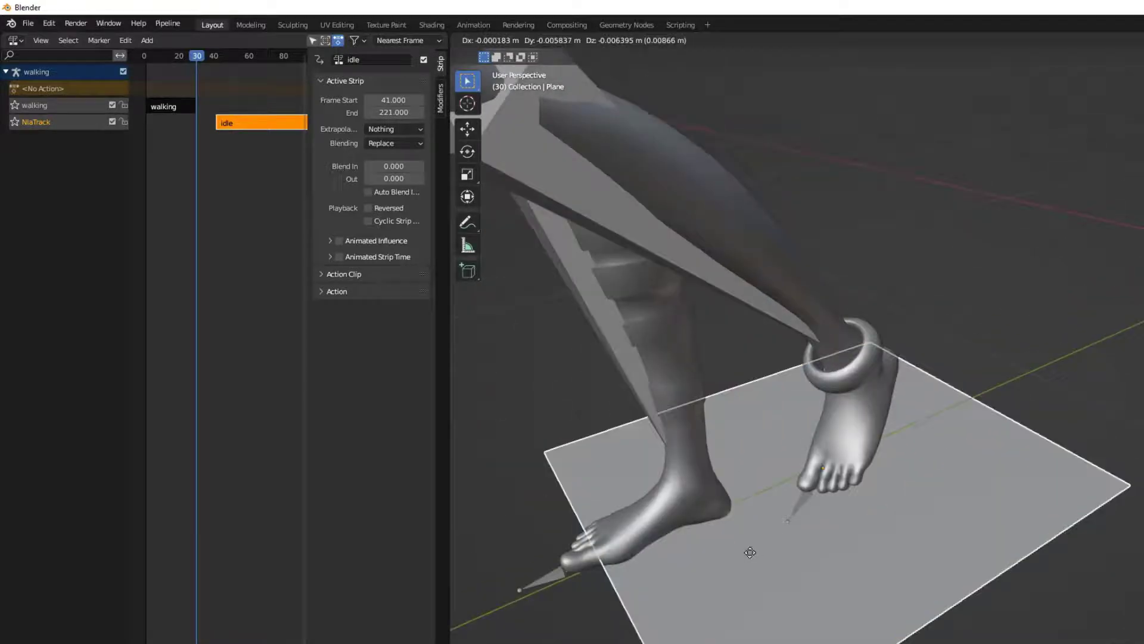
click(735, 571)
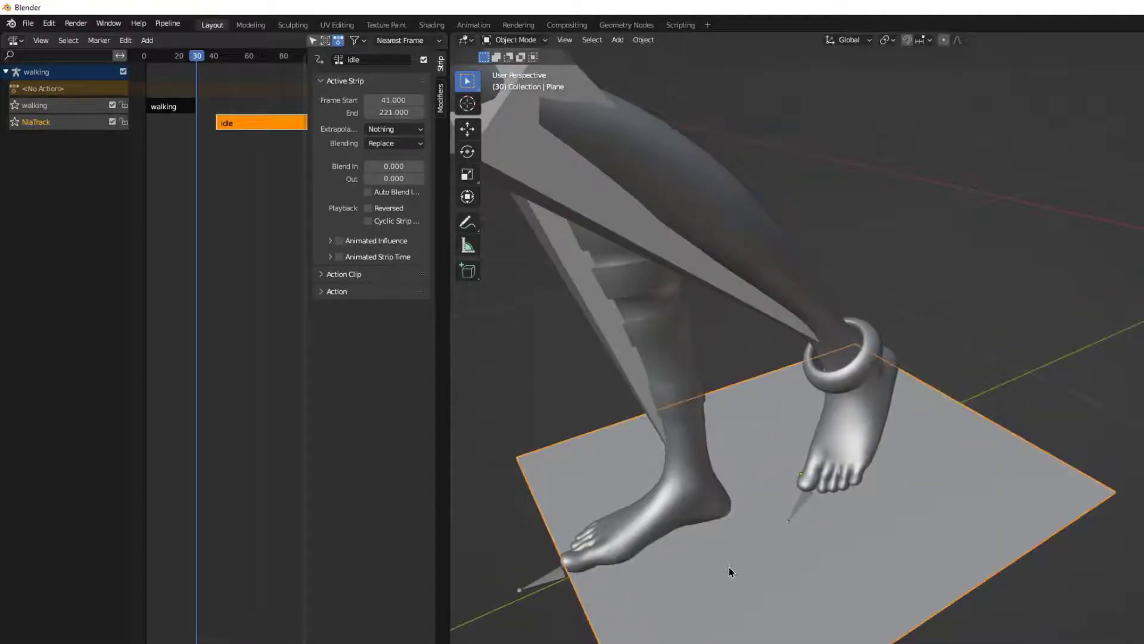
scroll(732, 572, down, 8)
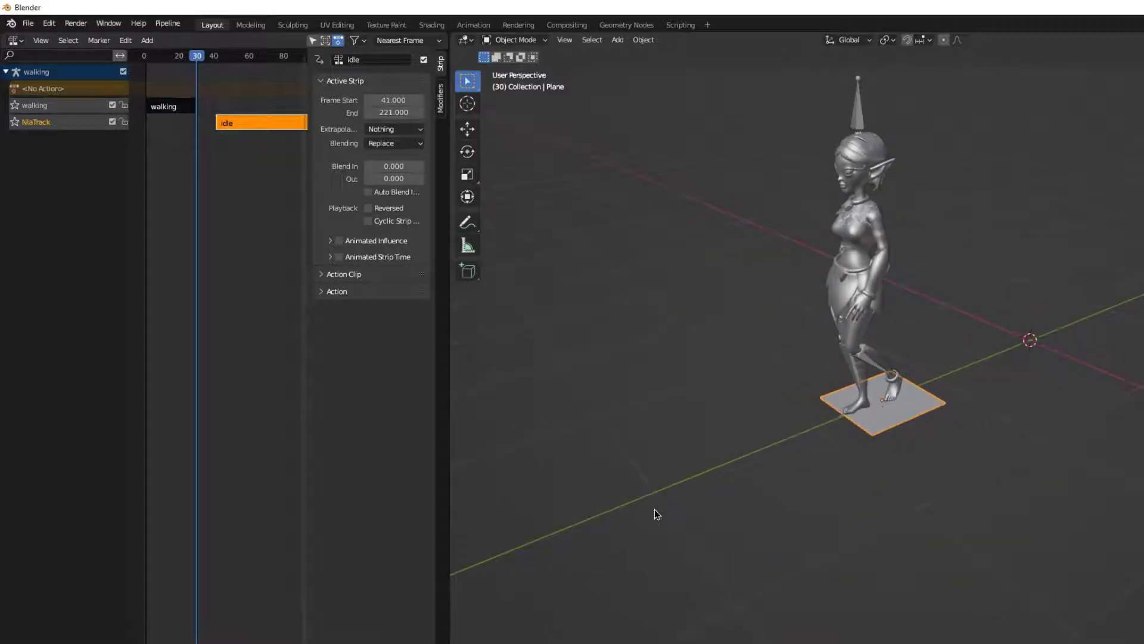
drag(234, 121, 215, 122)
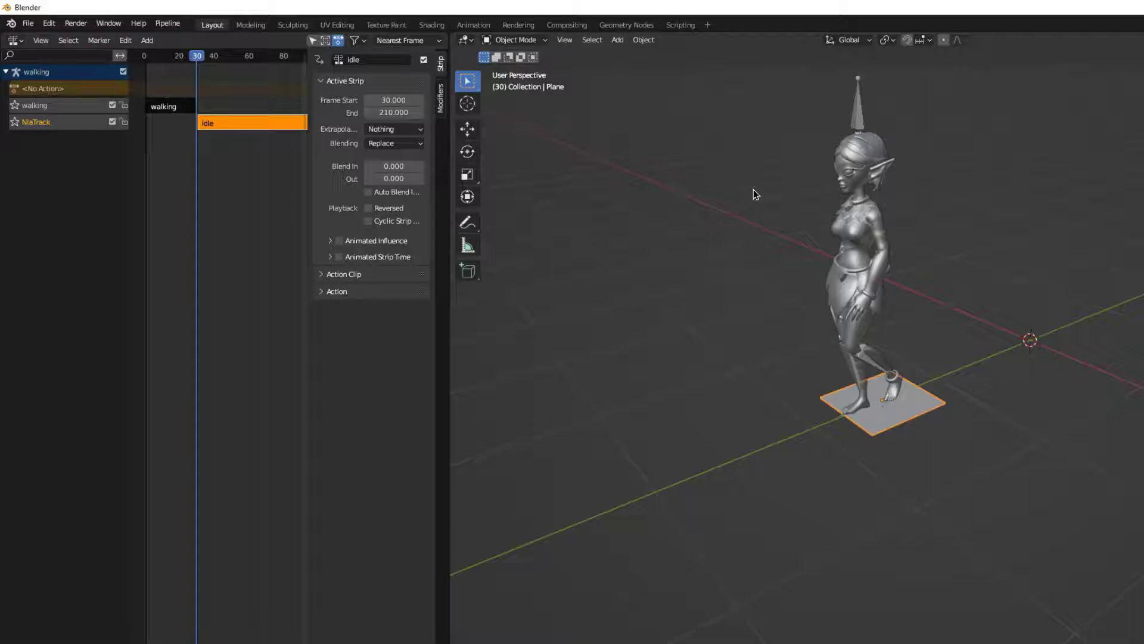
Assign the idle action to the armature and shift its keyframes to start at frame 30.
click(857, 119)
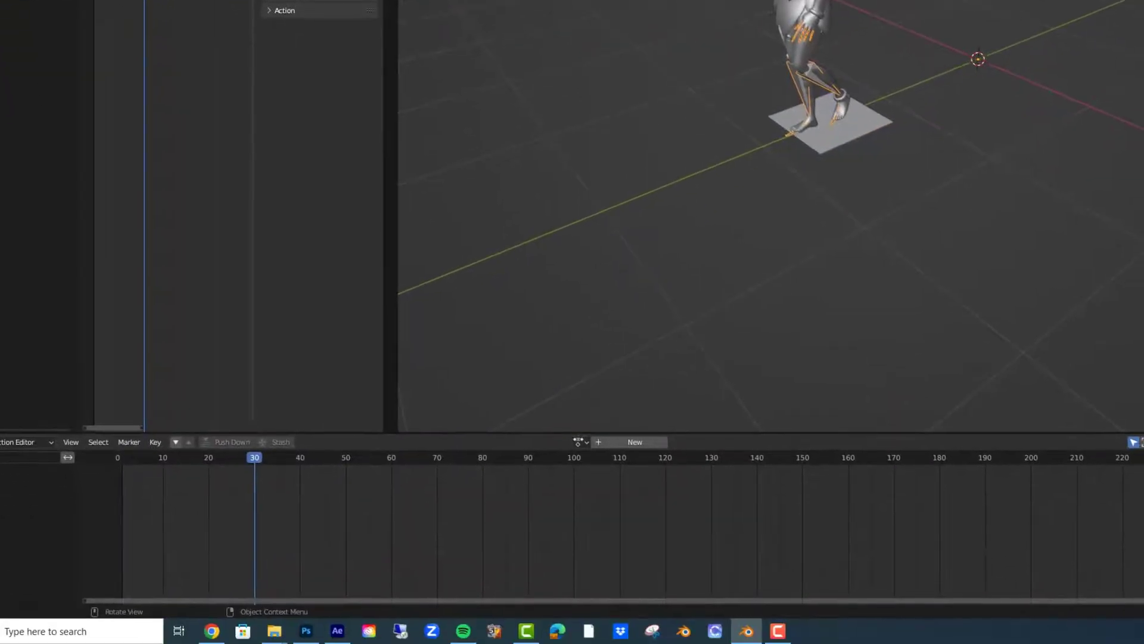
click(580, 443)
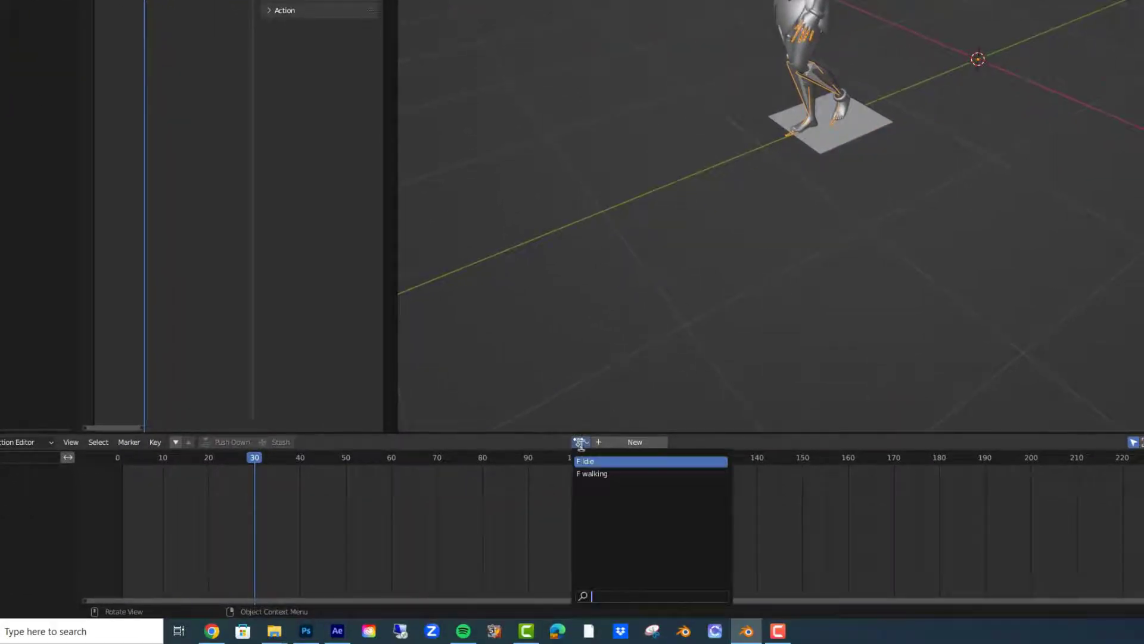
click(603, 462)
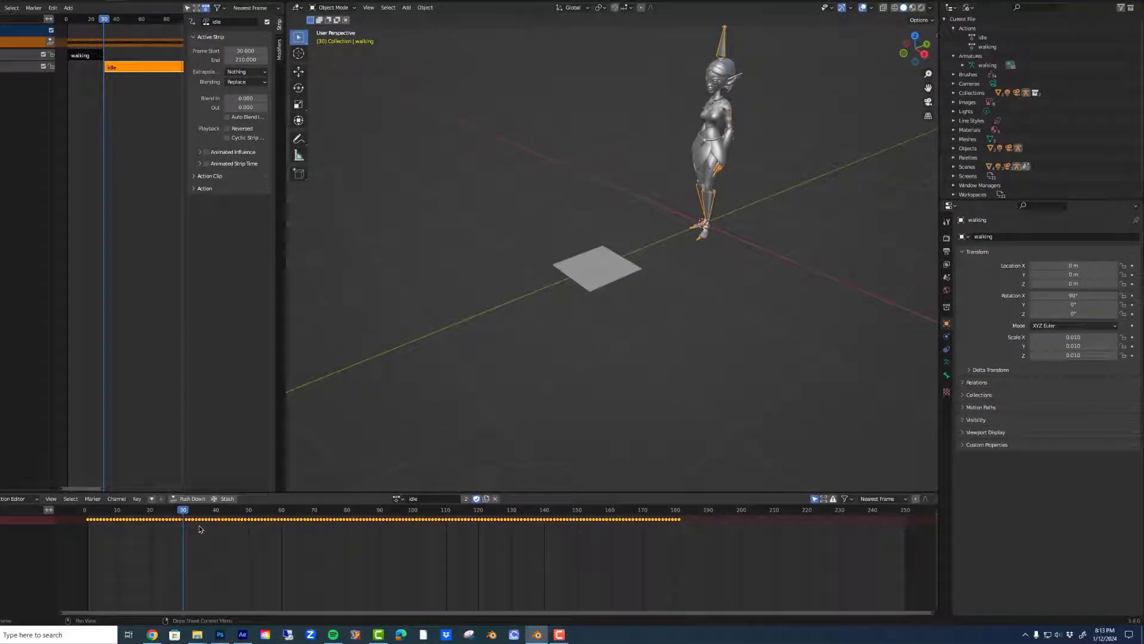
drag(120, 521, 174, 522)
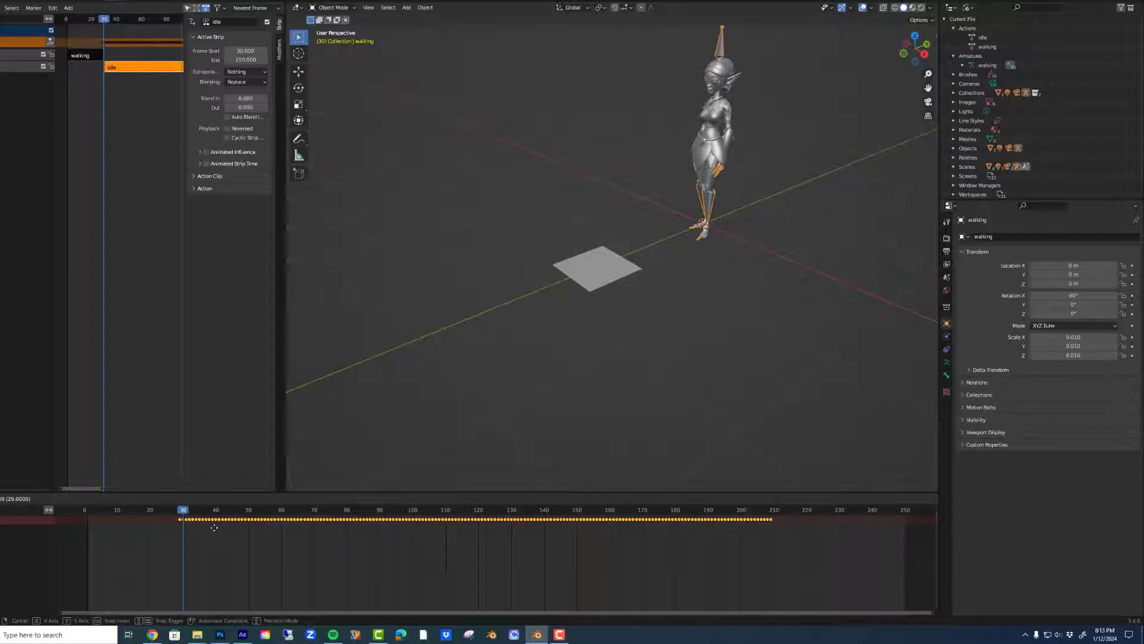
drag(218, 526, 219, 528)
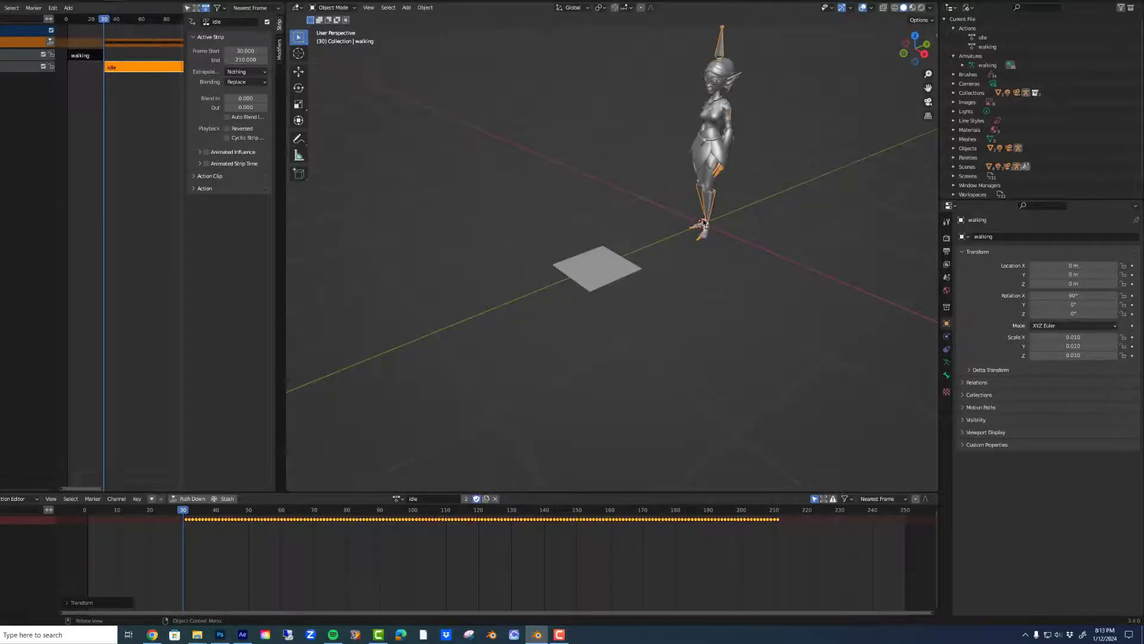
Move the character along Y onto the plane and key its location.
key(g)
key(y)
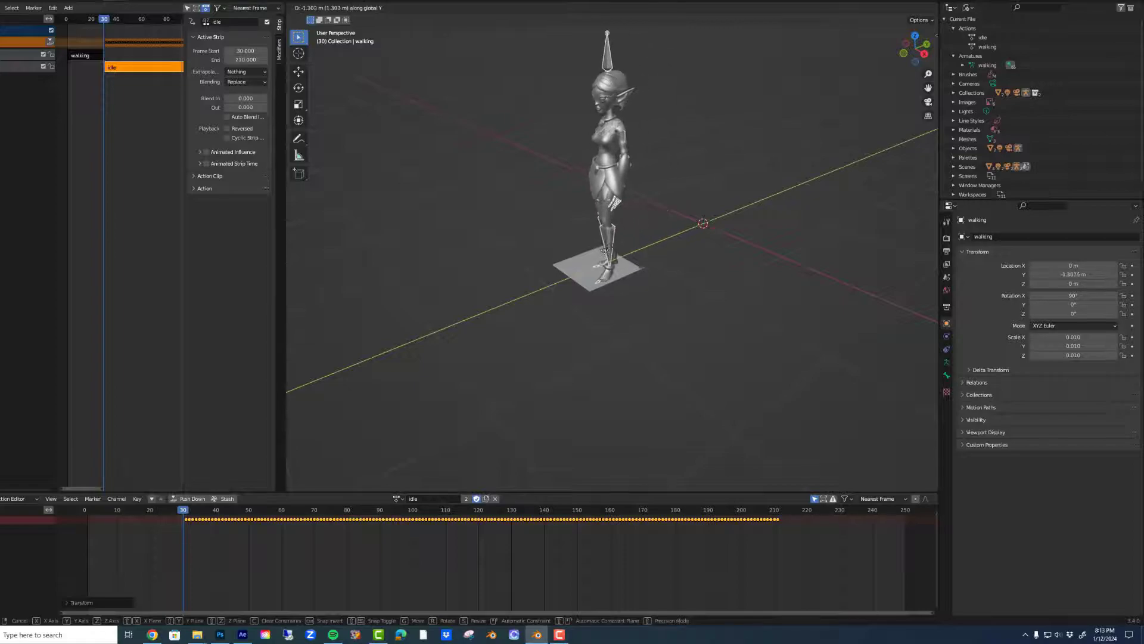
click(596, 260)
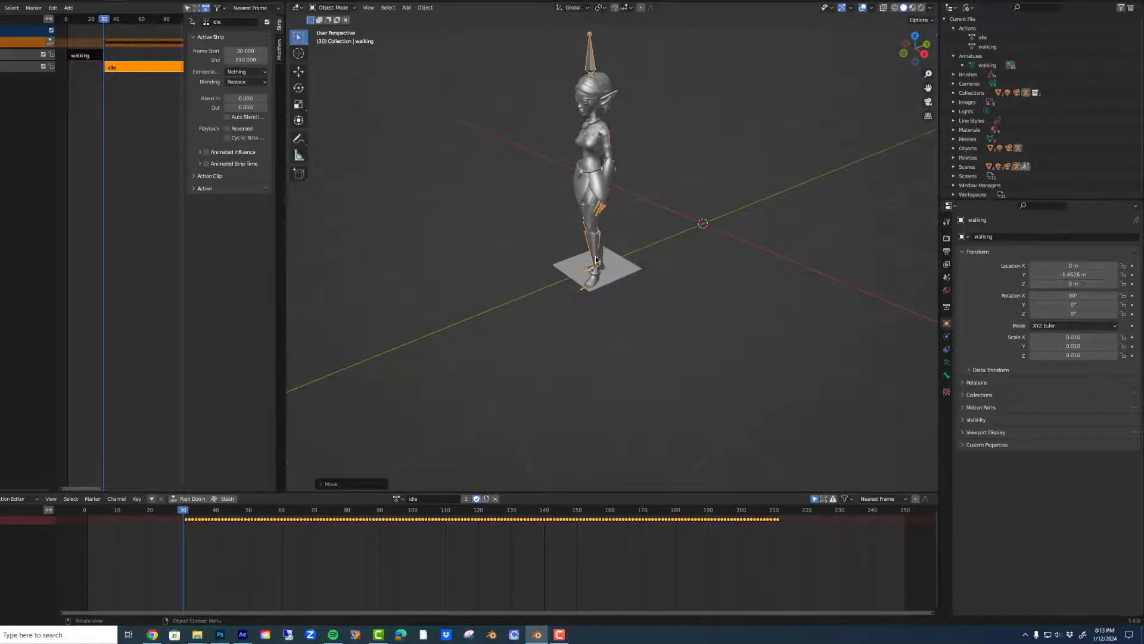
key(i)
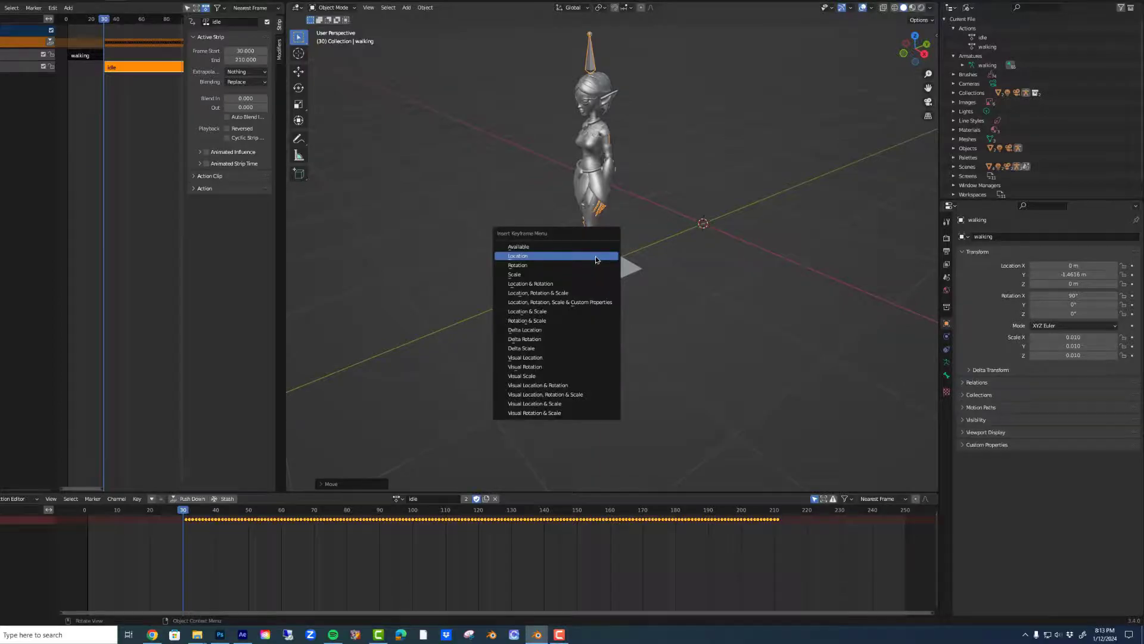
click(596, 260)
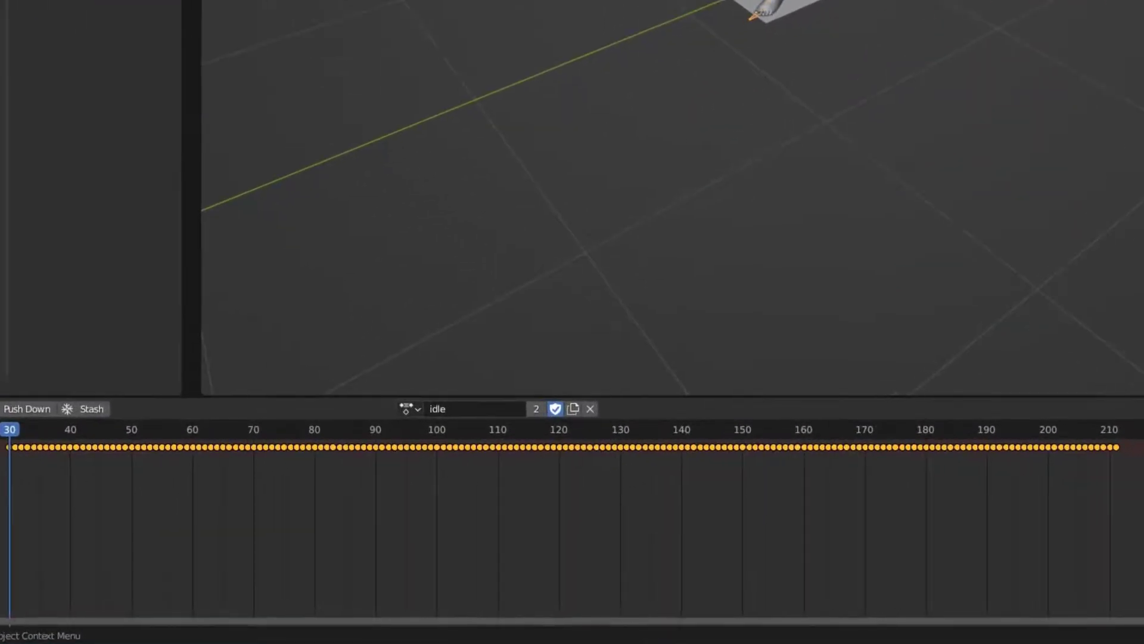
Unlink the idle action, then slide the idle strip to span frames 24 to 204.
click(590, 409)
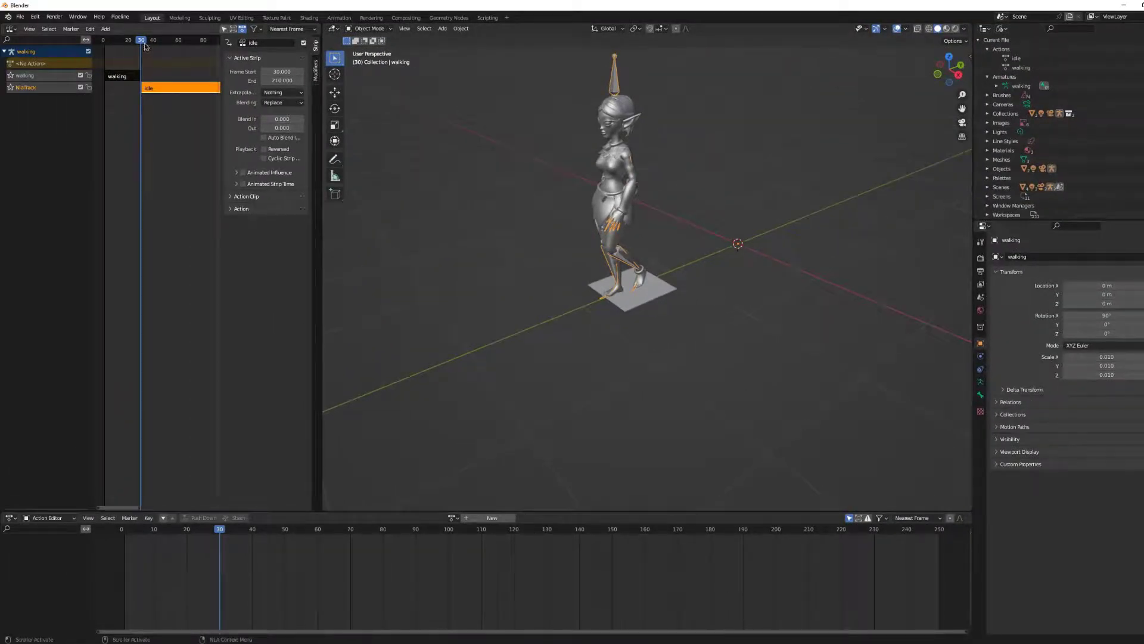
drag(145, 47, 132, 46)
drag(161, 84, 154, 85)
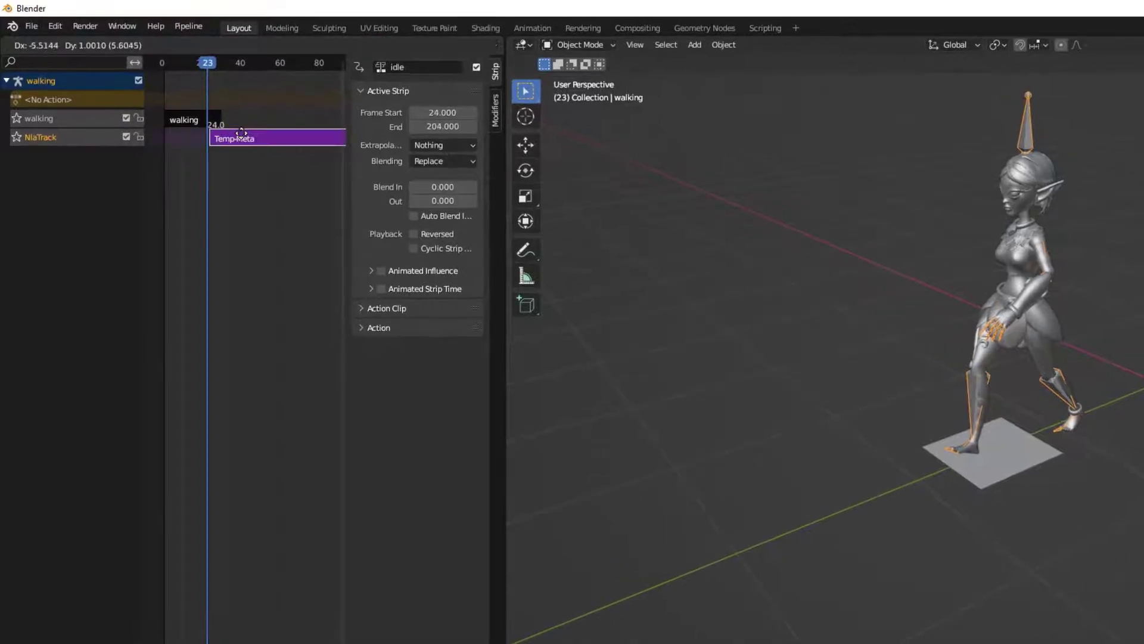
drag(241, 134, 241, 135)
drag(209, 68, 213, 70)
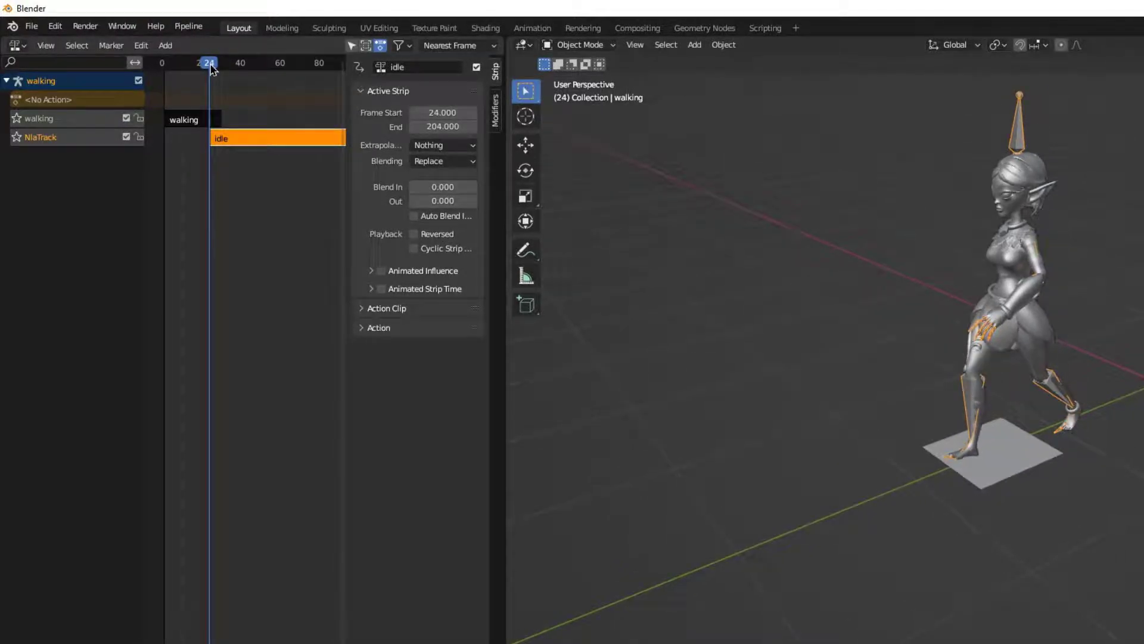
Give the walking strip a 6.2-frame blend-out and play back the transition into idle.
key(Left)
key(Left)
key(Left)
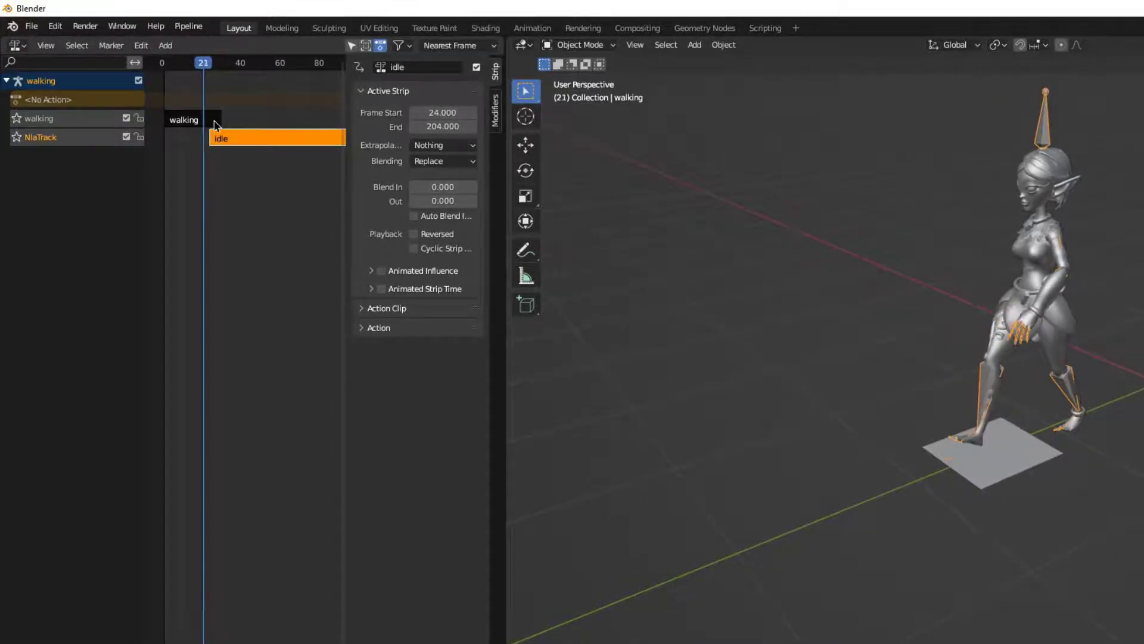
click(214, 124)
key(Home)
key(Right)
key(Right)
key(Right)
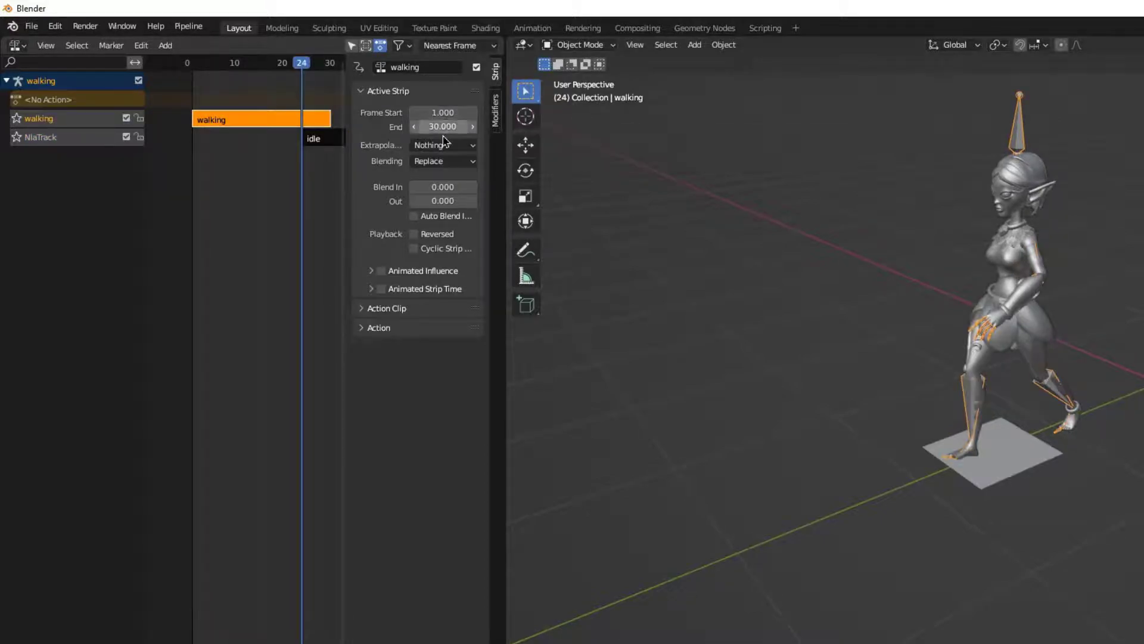
drag(300, 155, 303, 157)
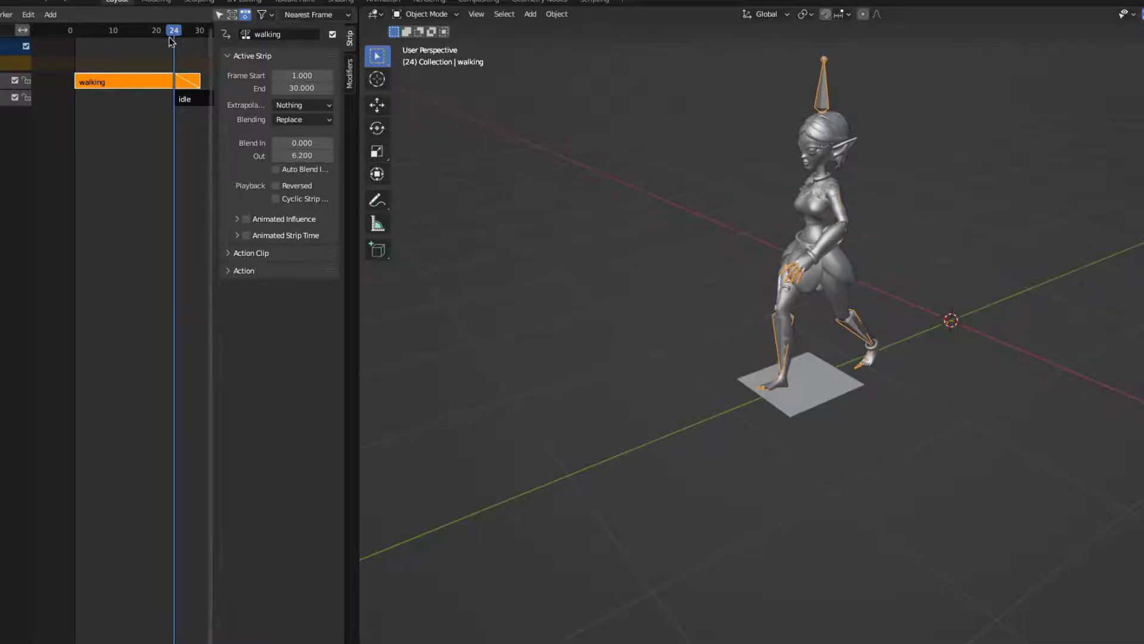
key(Left)
key(Left)
key(Left)
key(Left)
key(Left)
key(Left)
key(Left)
key(Left)
key(Left)
key(Left)
key(Left)
key(Left)
key(Left)
key(Left)
key(Left)
key(Left)
key(Left)
key(Left)
key(Left)
key(space)
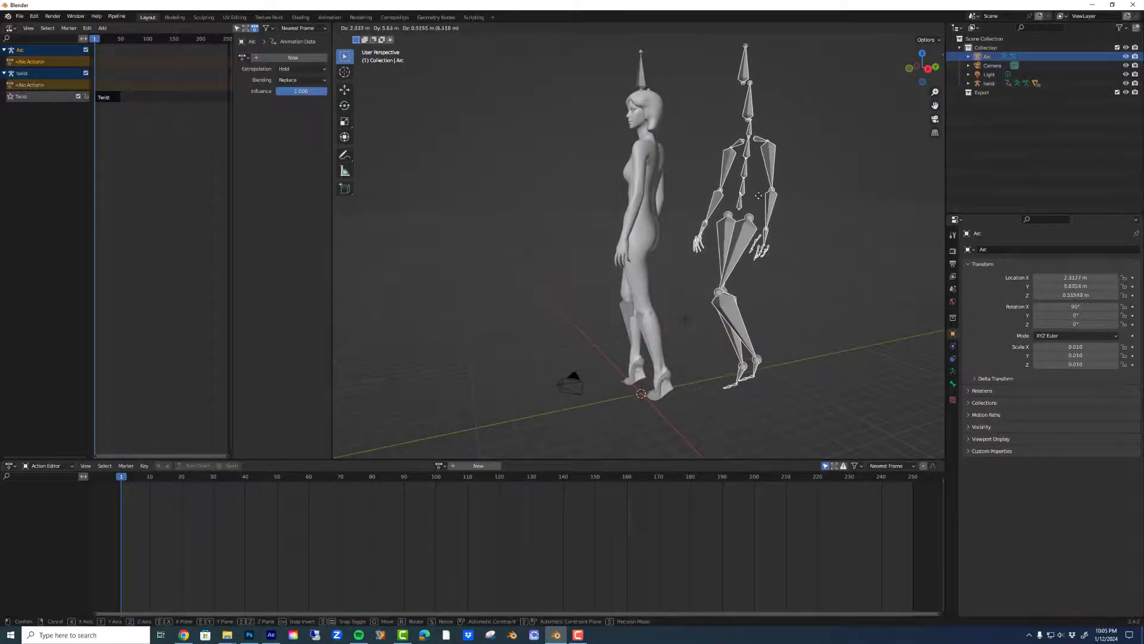
Place the Arc armature, assign it the Arc action, and clear all bone transforms in Pose Mode.
click(765, 189)
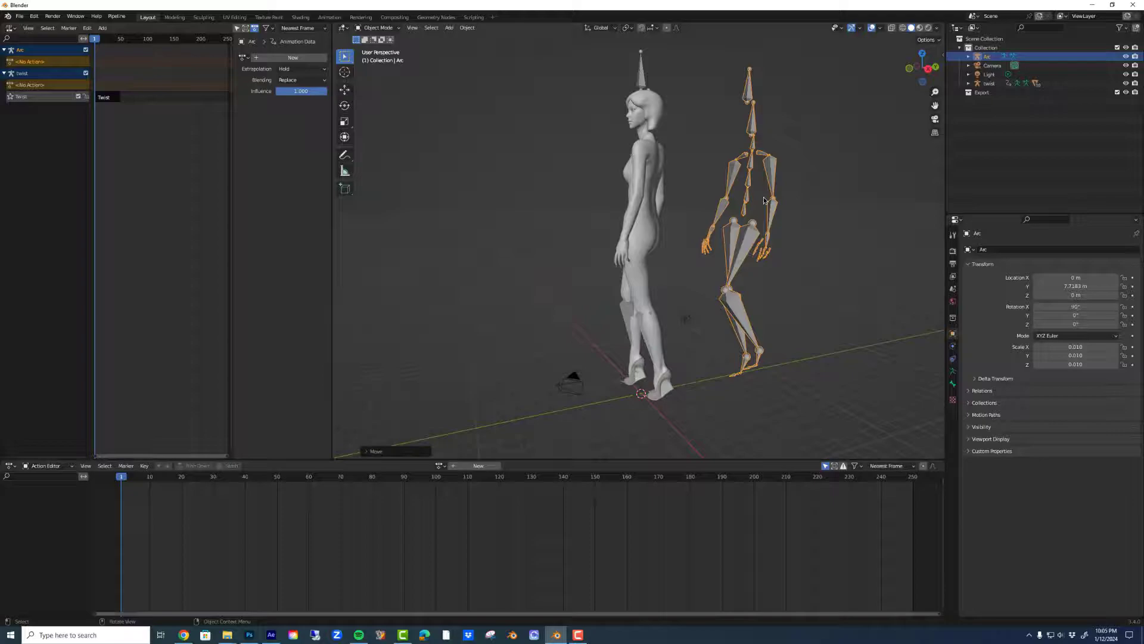
click(440, 466)
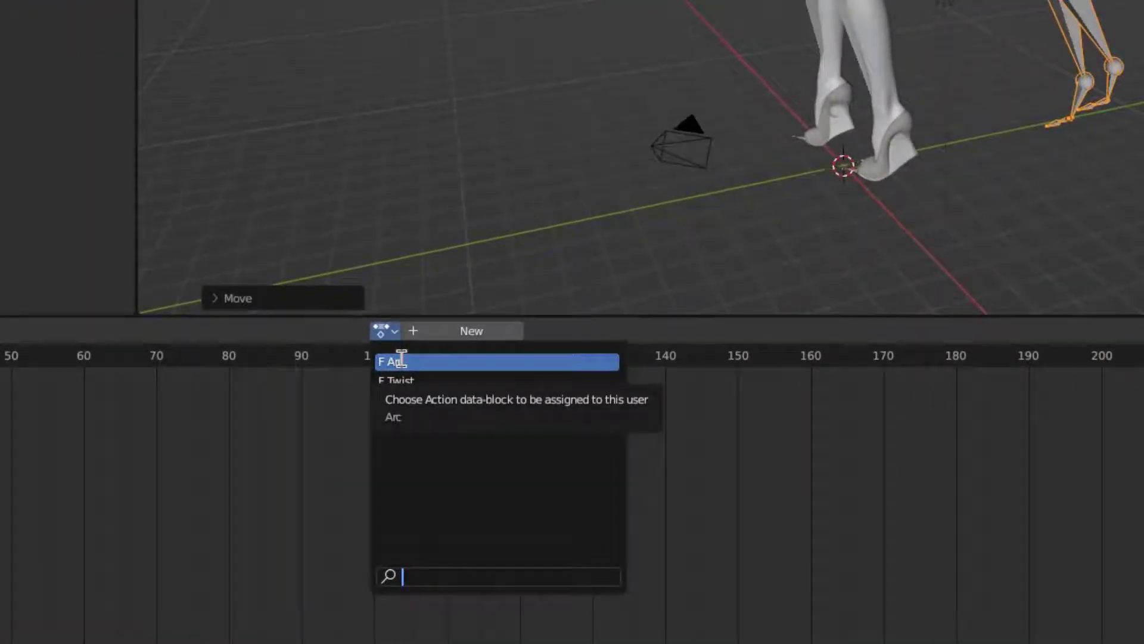
click(402, 360)
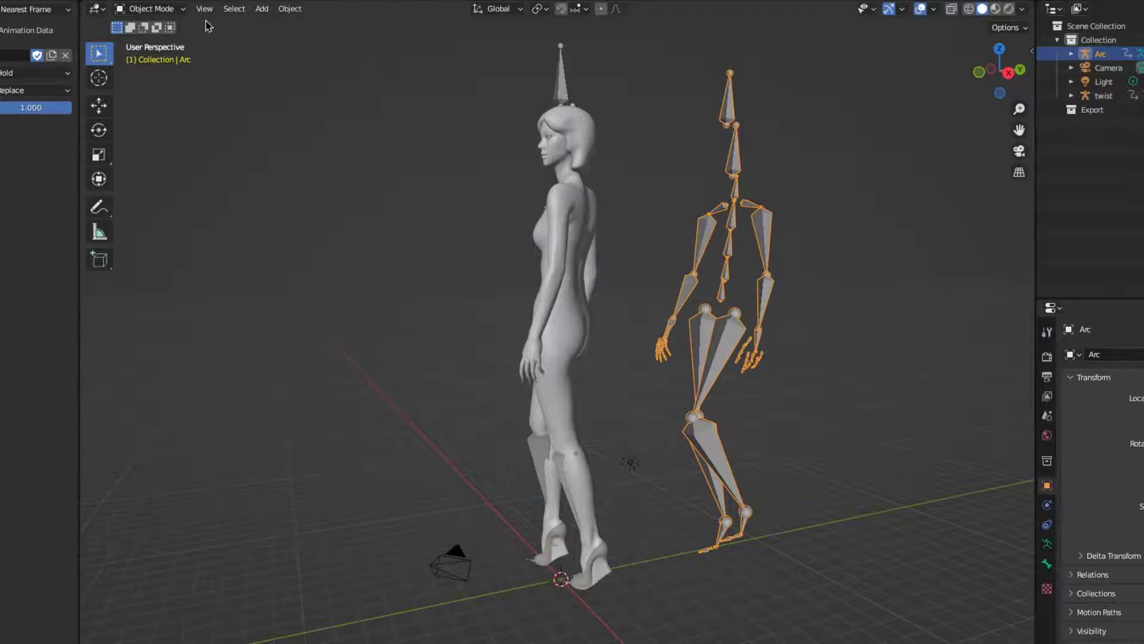
click(176, 12)
click(167, 56)
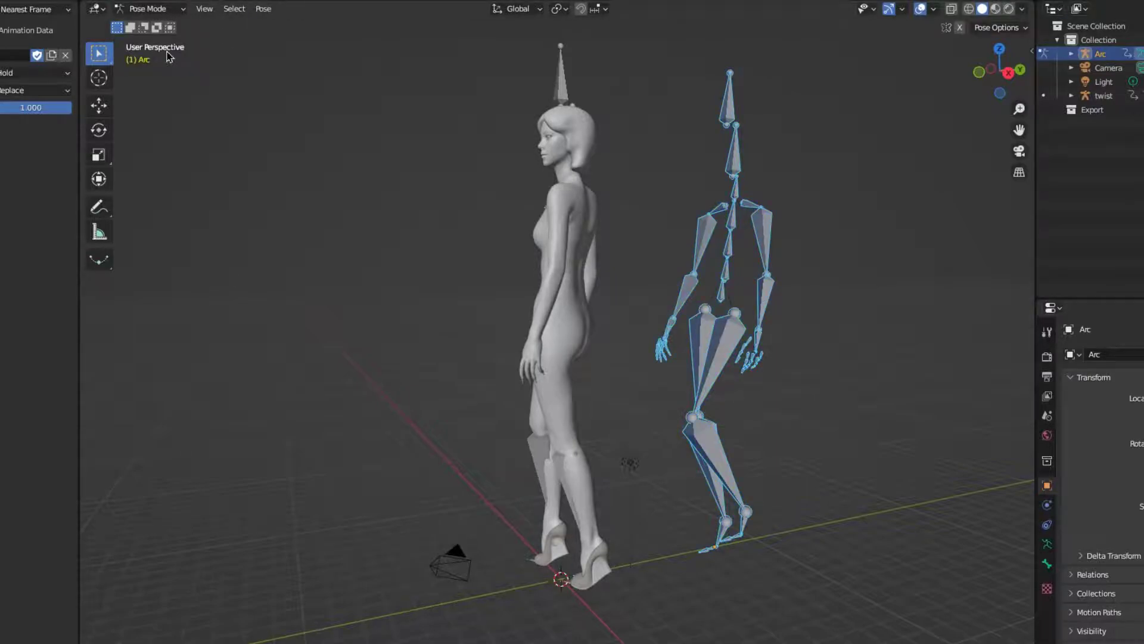
click(262, 10)
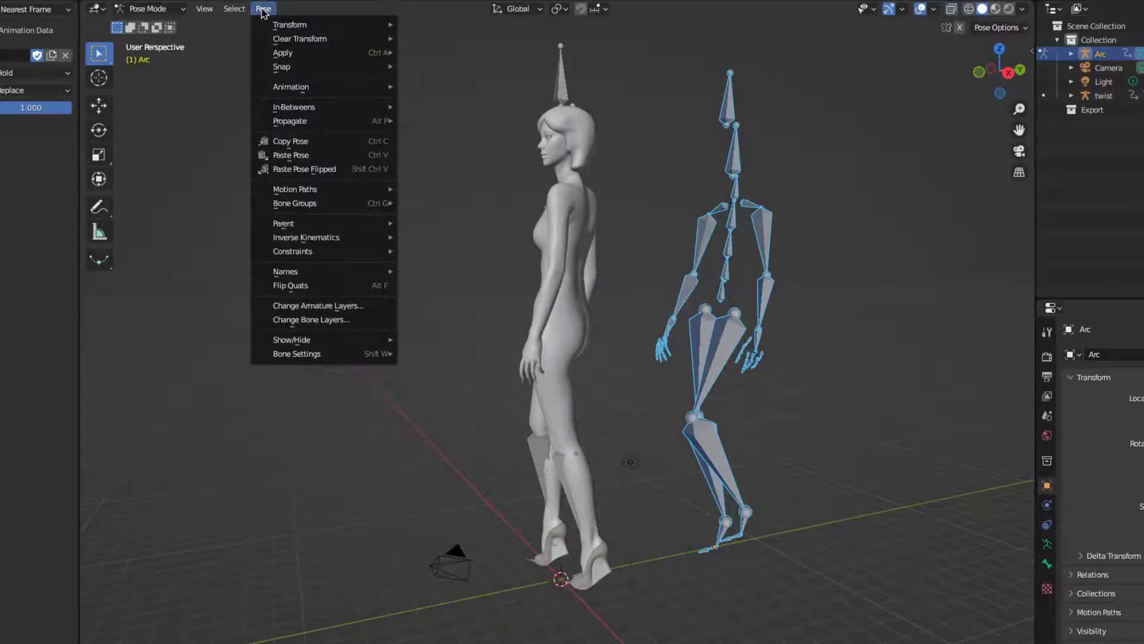
mouse_move(353, 40)
click(444, 39)
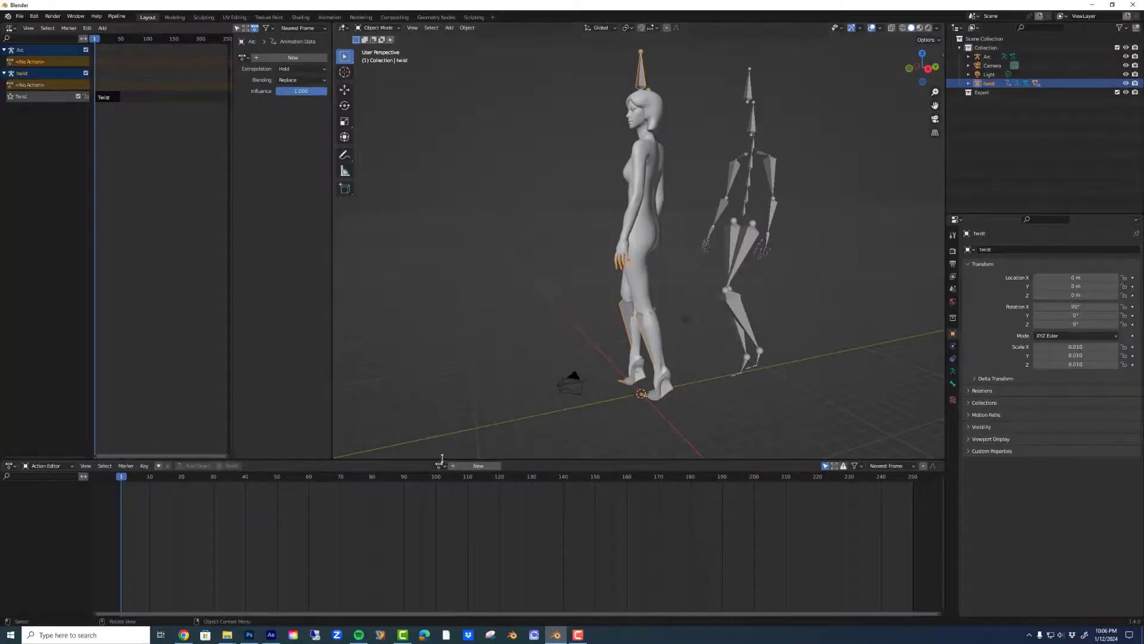
Give the Twist armature the Arc action and clear all its bones to the rest pose.
click(440, 465)
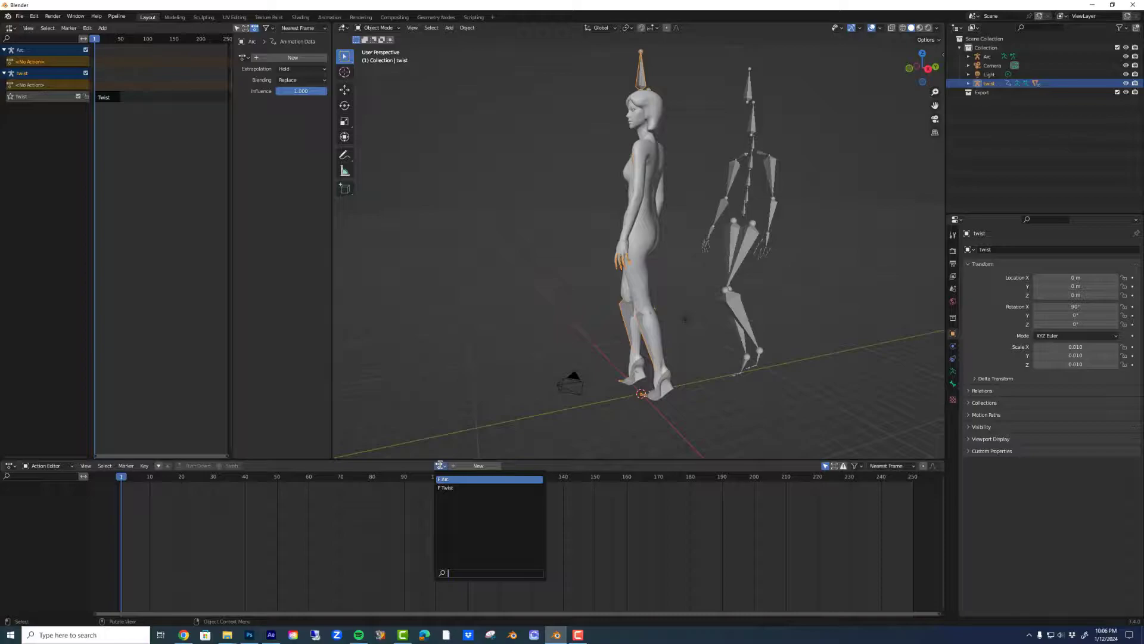
click(447, 480)
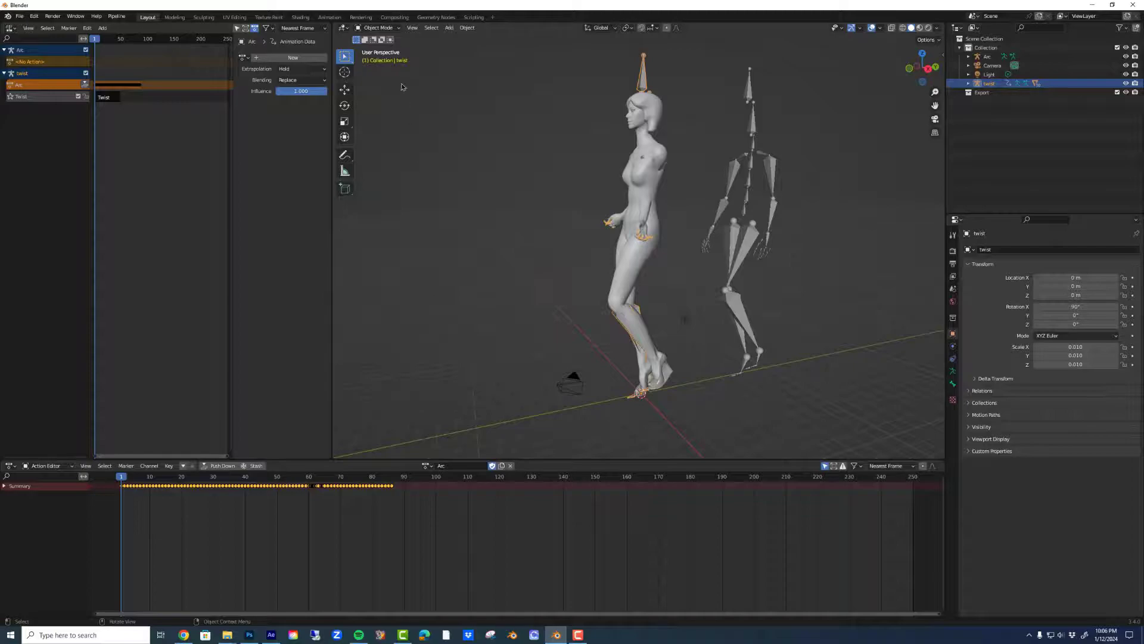
click(398, 31)
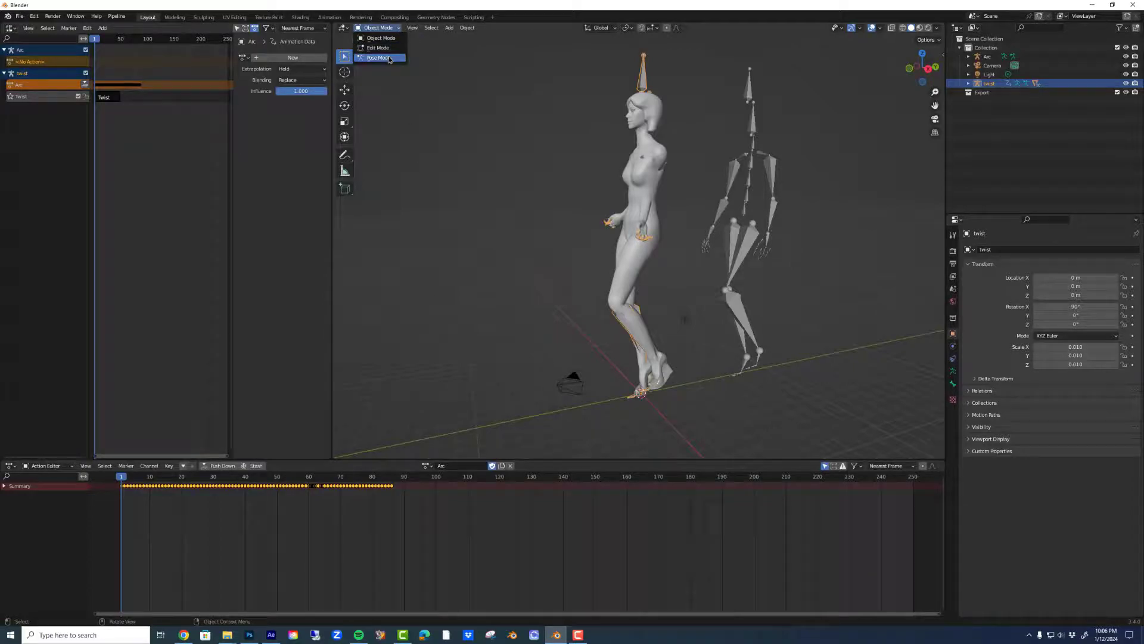
click(375, 60)
click(452, 31)
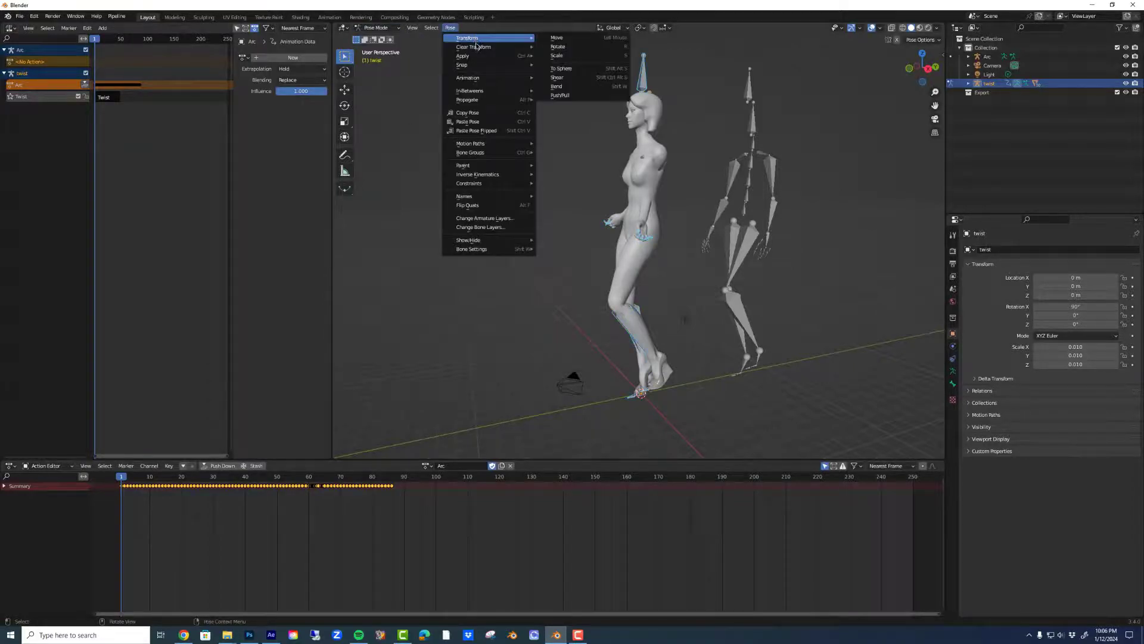
mouse_move(481, 50)
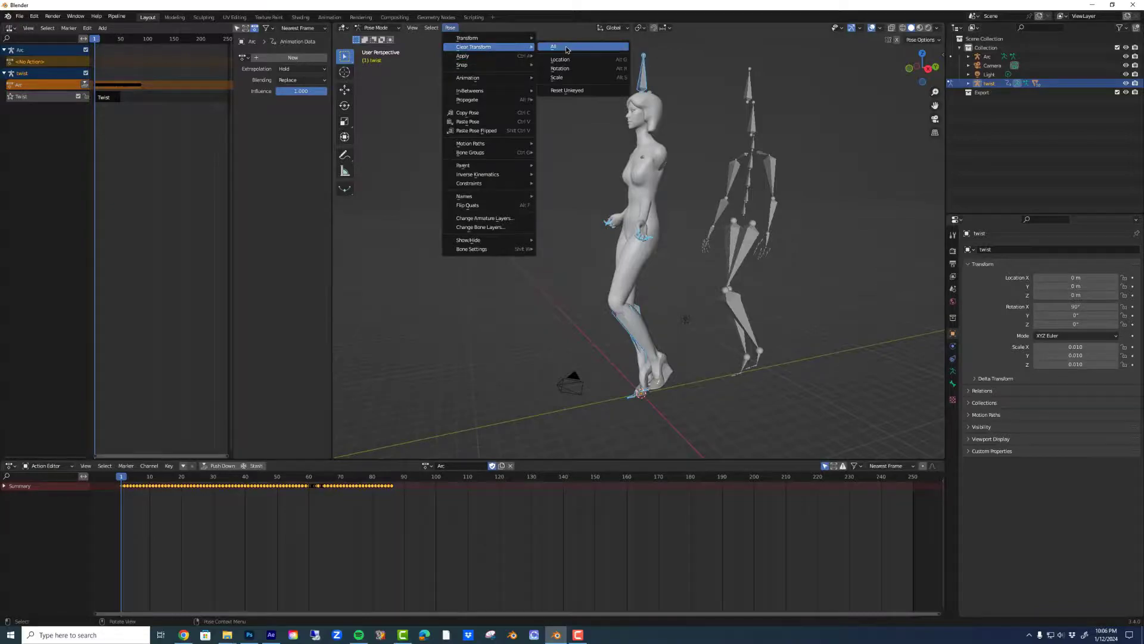
click(567, 47)
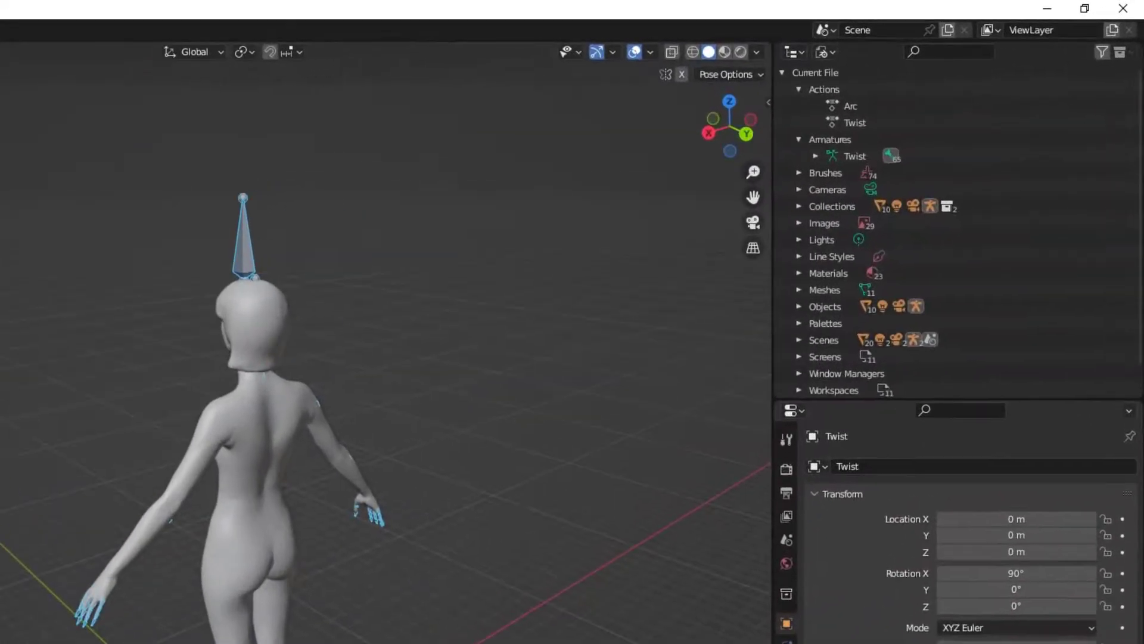
Delete the Arc action in the Outliner's Blender File view, then return to View Layer display.
right_click(864, 107)
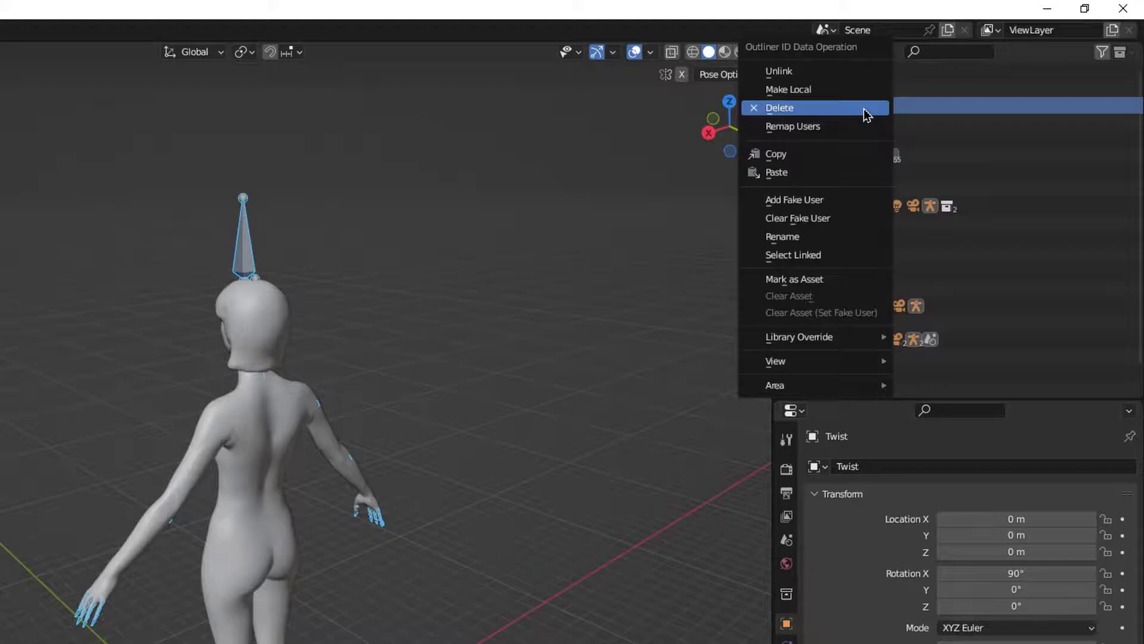
click(866, 113)
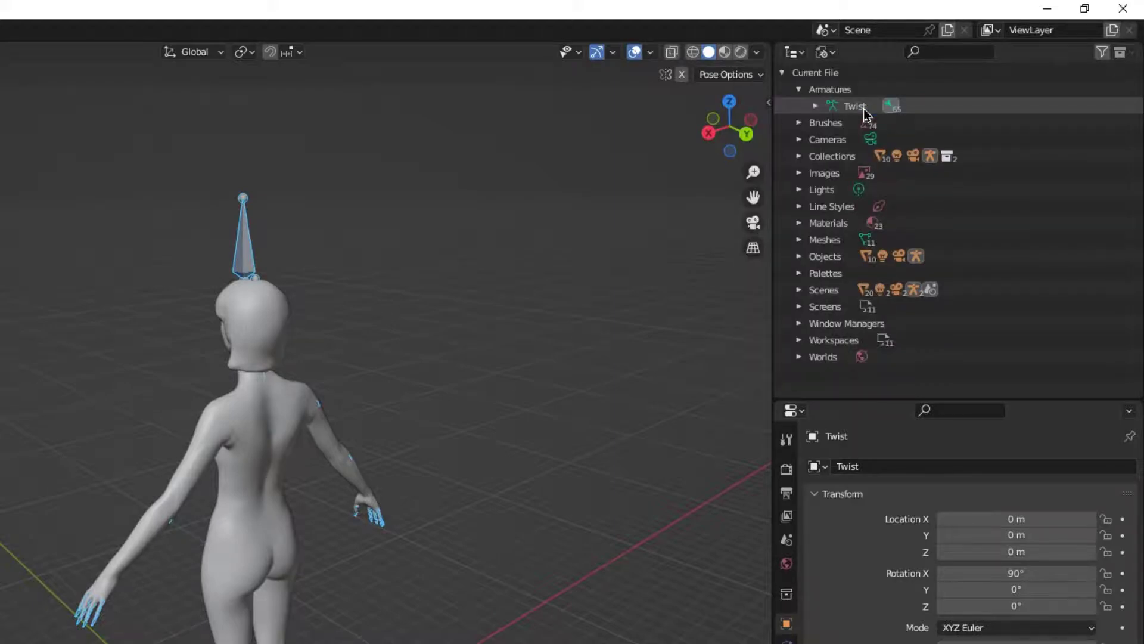
click(825, 51)
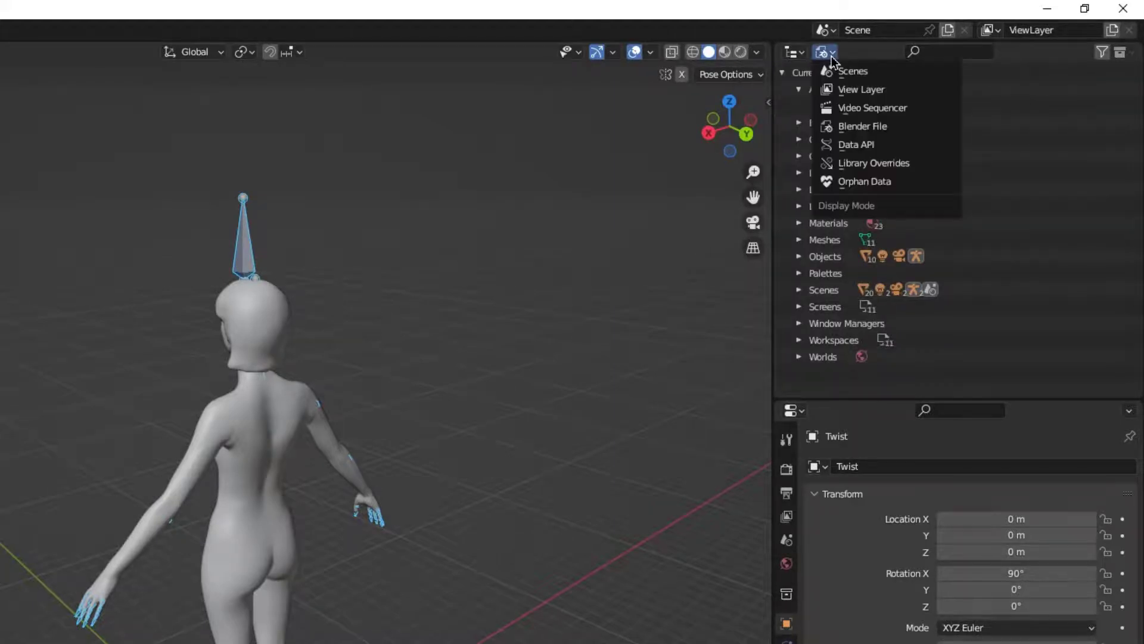
click(876, 92)
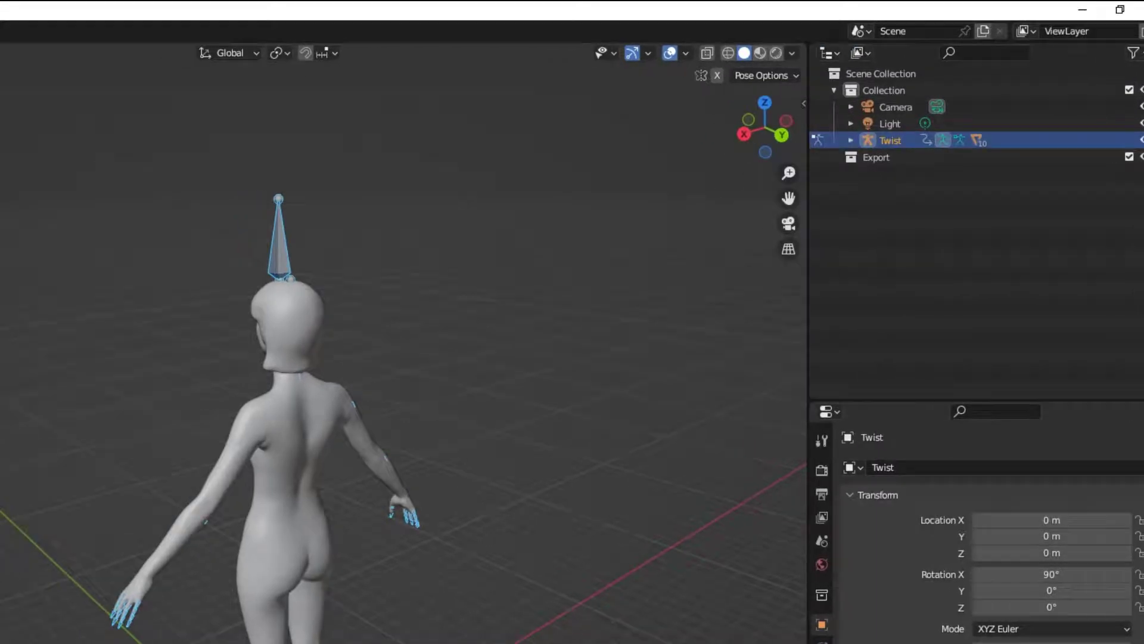
Export an FBX with Armature and Mesh only, Path Mode Copy, no baked animation; accept it in Mixamo.
click(38, 51)
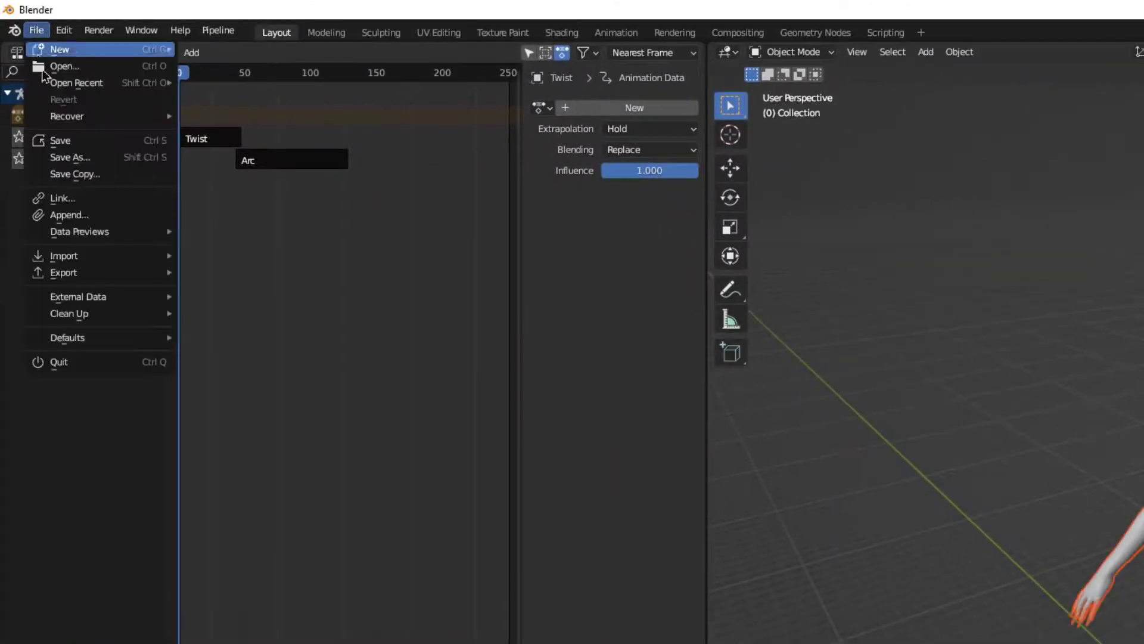
mouse_move(76, 273)
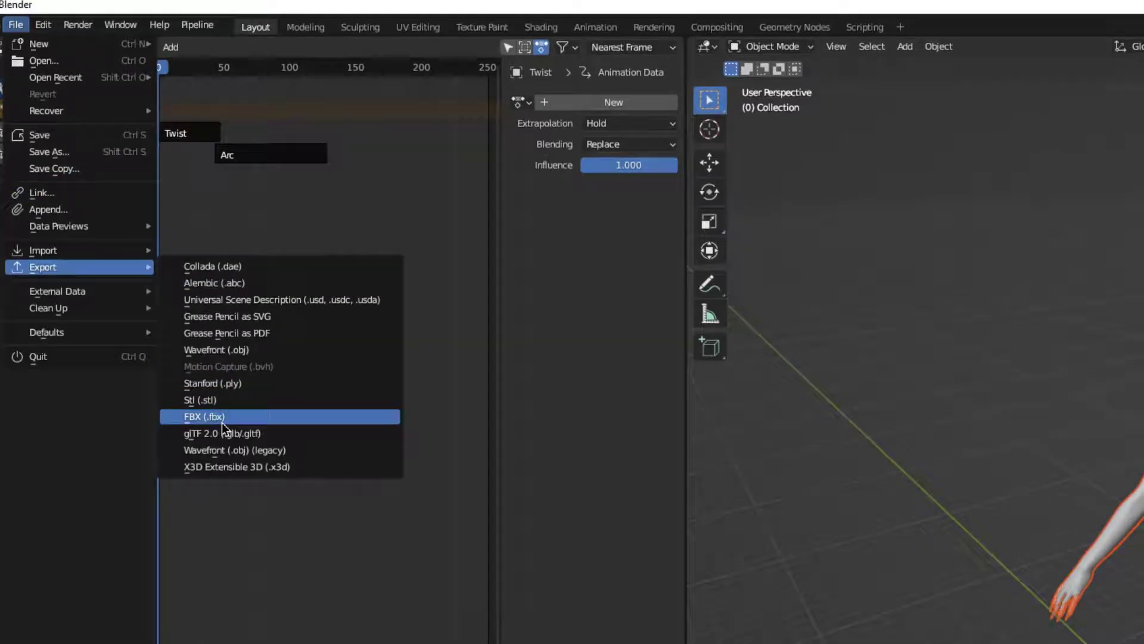
click(225, 421)
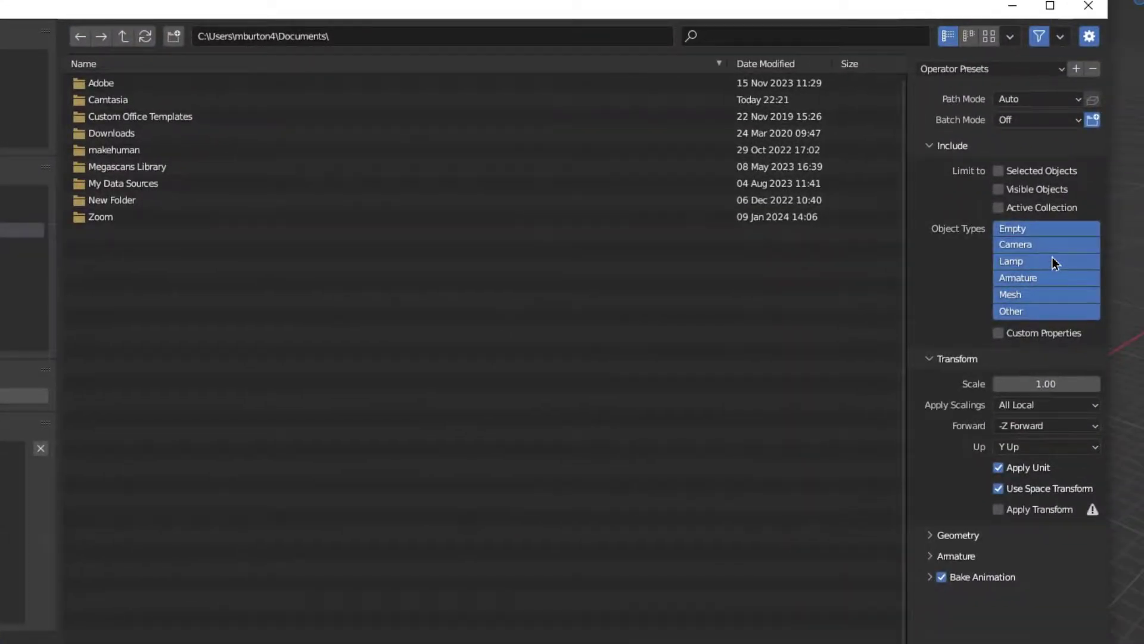
click(1049, 280)
shift+click(1047, 292)
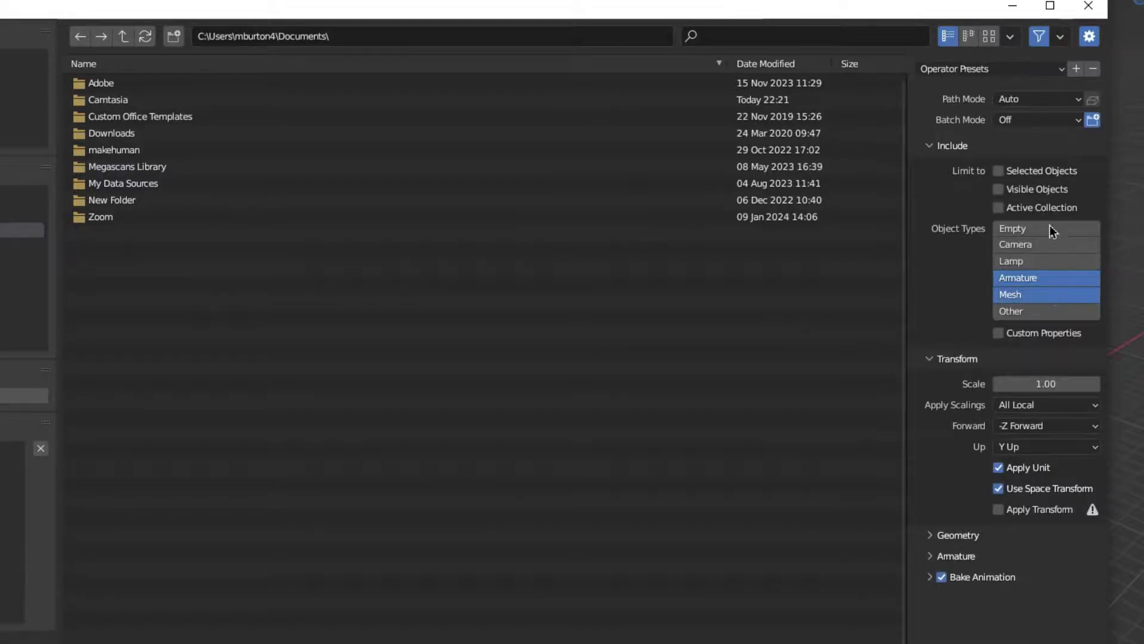
click(1075, 99)
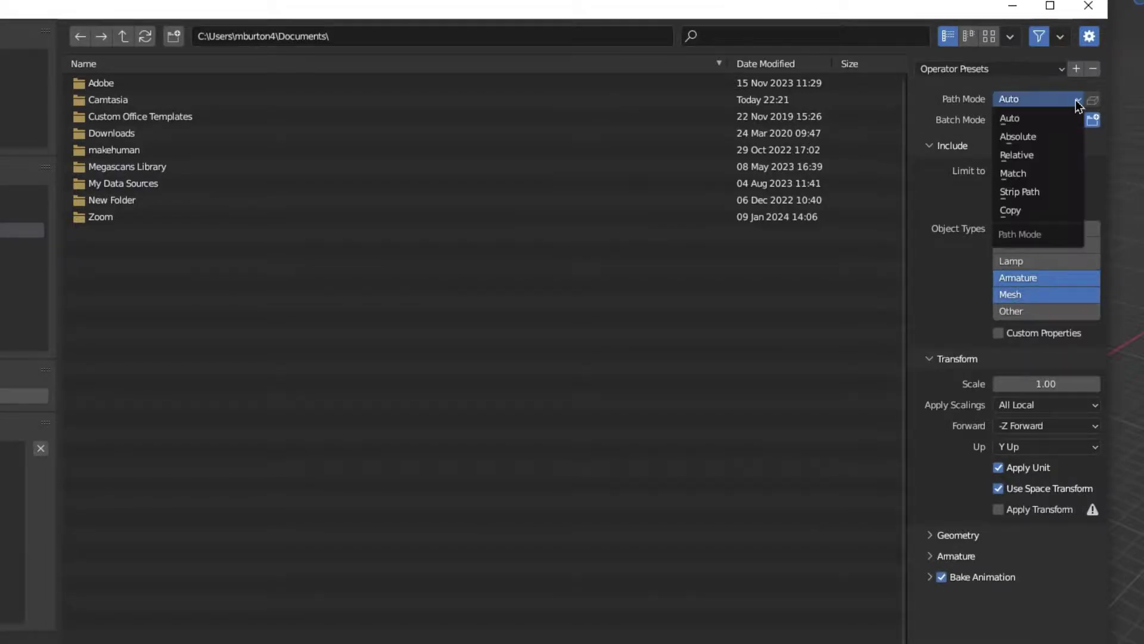
click(1047, 210)
click(941, 576)
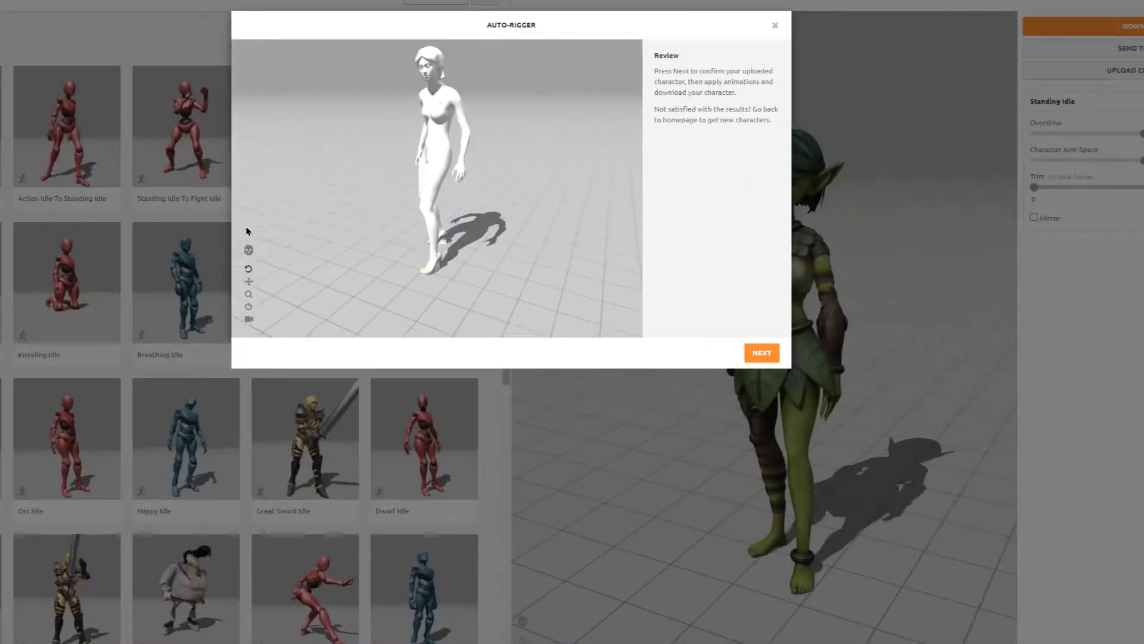
click(757, 354)
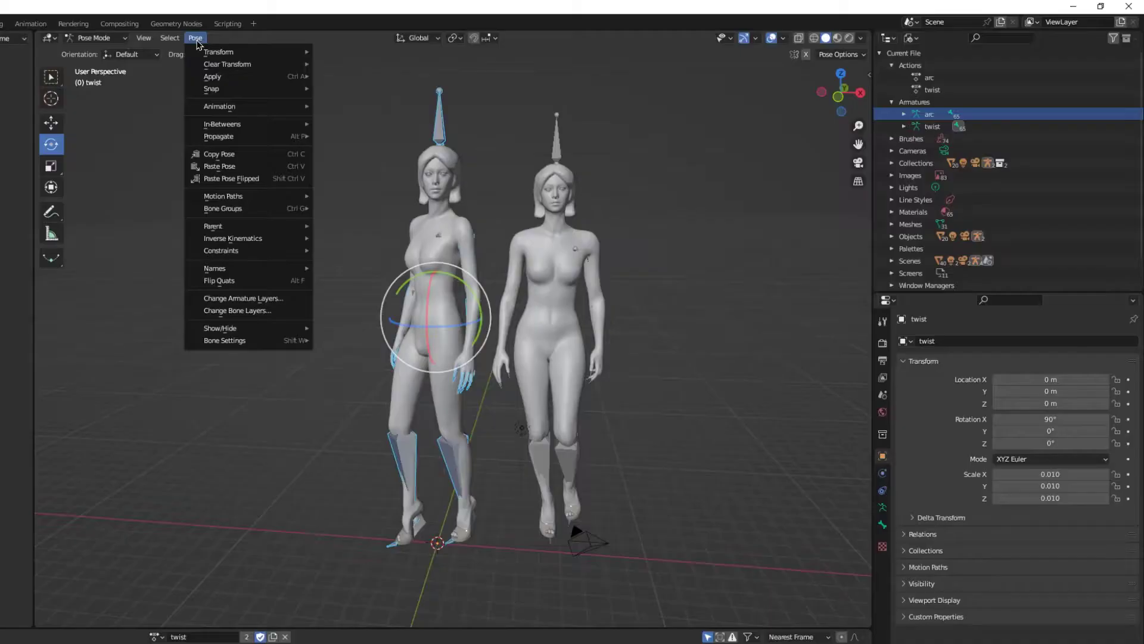
Clear all transforms on the twist pose and import the re-rigged character FBX from Downloads.
mouse_move(305, 65)
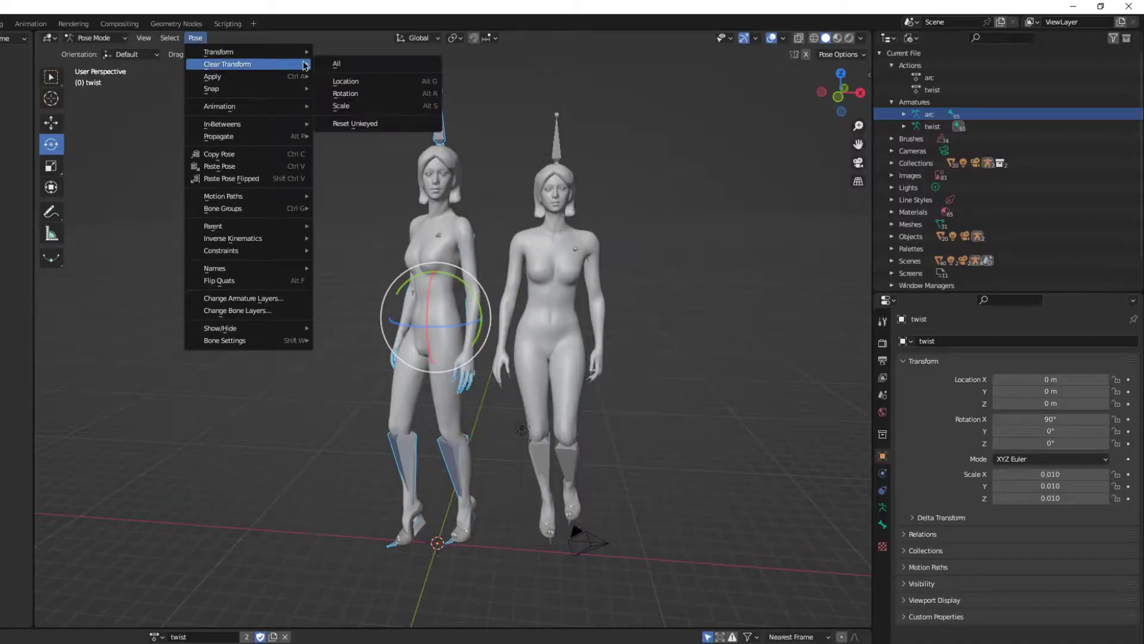
click(364, 65)
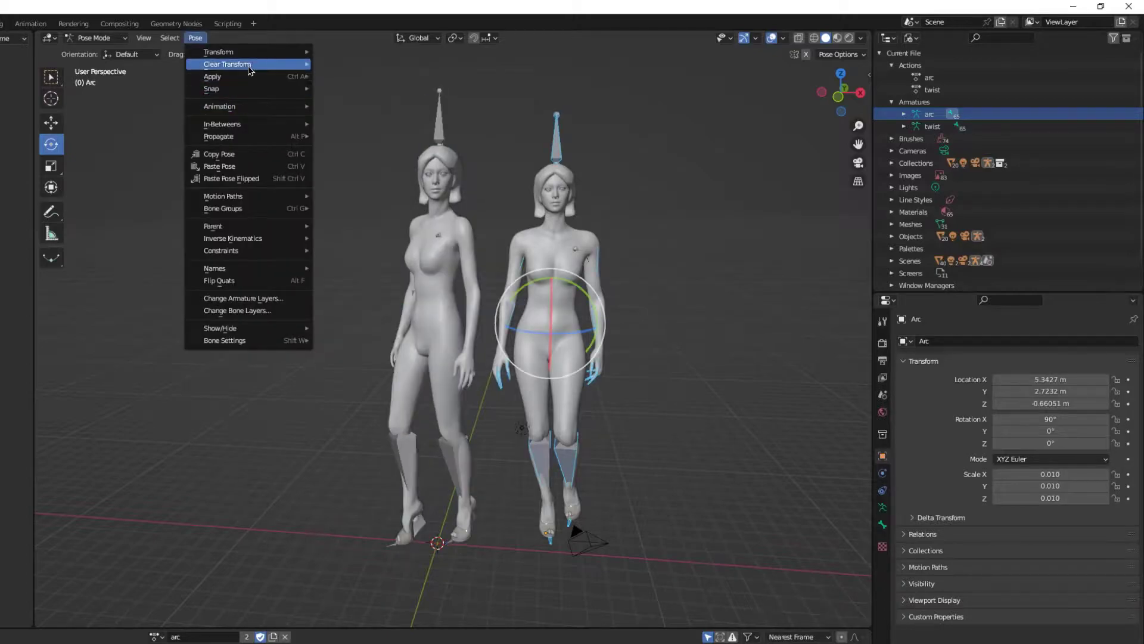
mouse_move(301, 64)
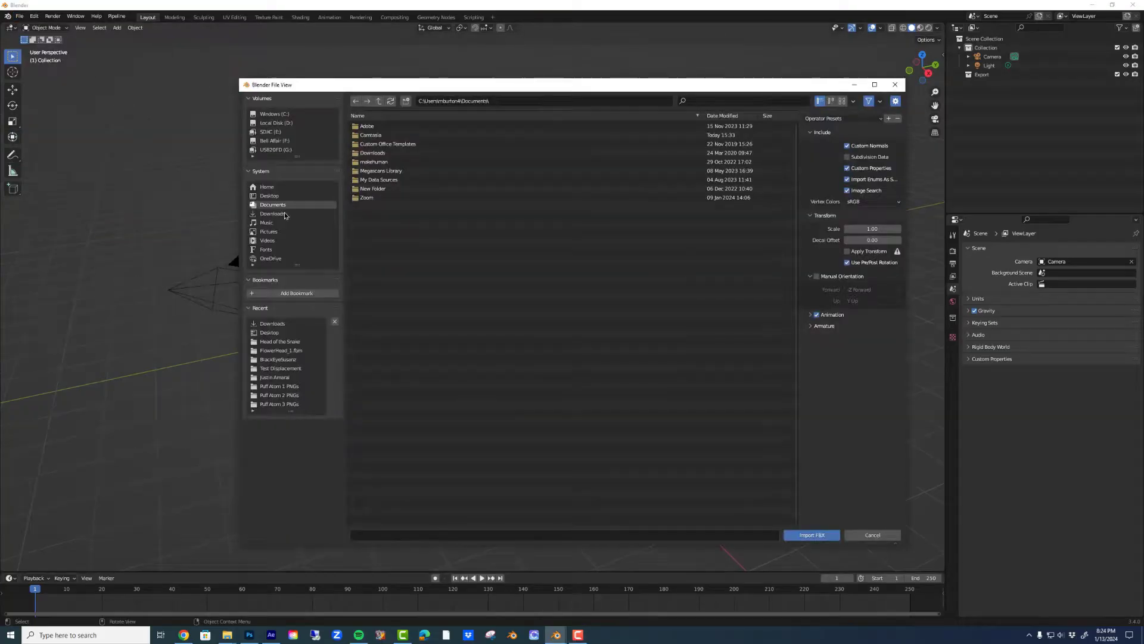
click(273, 213)
double_click(378, 224)
Import Standing Idle.fbx, move the extra Armature.001 aside, and delete it.
click(19, 17)
mouse_move(53, 140)
click(149, 232)
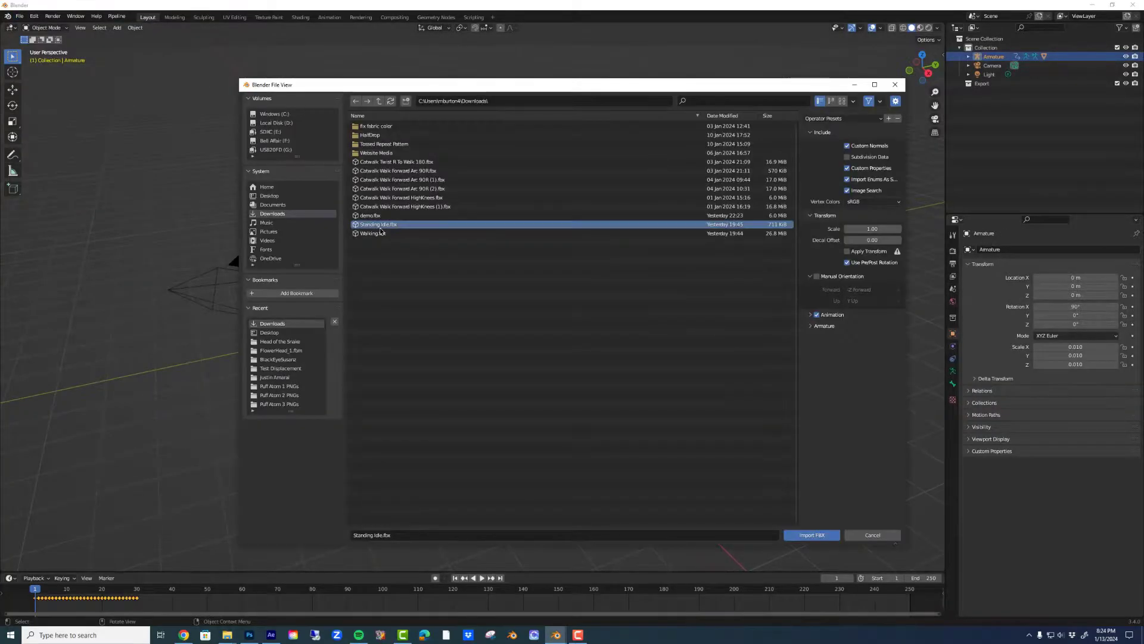
double_click(380, 226)
scroll(475, 294, up, 4)
drag(474, 290, 554, 283)
key(Delete)
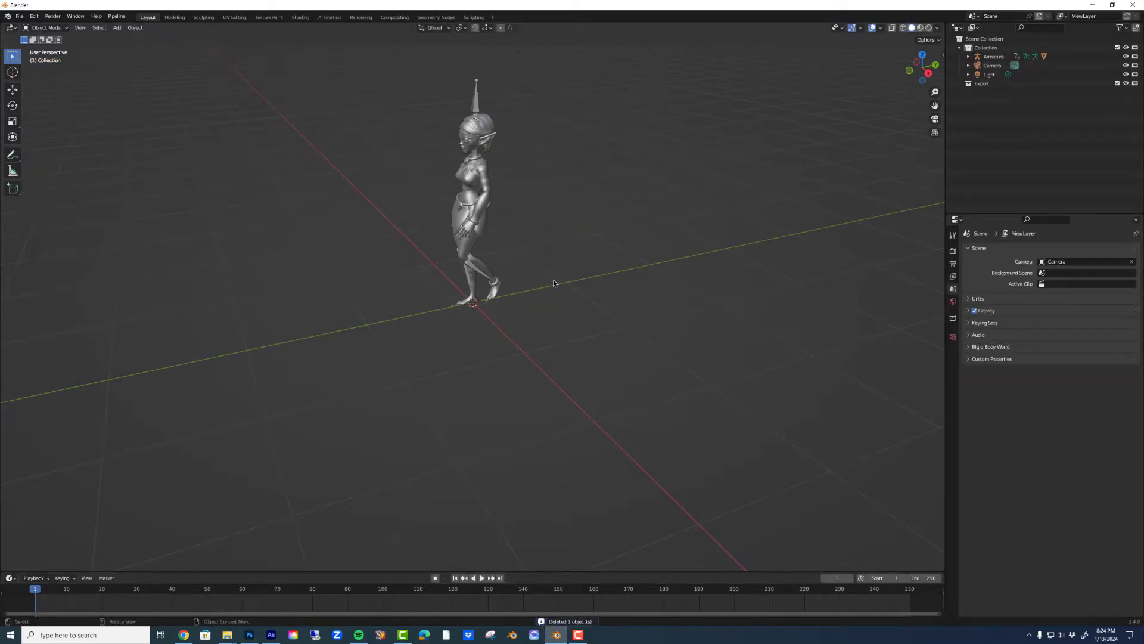
Lay out an NLA editor with its sidebar on the left and an Action Editor below.
drag(2, 24, 216, 35)
click(11, 27)
click(96, 77)
drag(217, 298, 330, 298)
drag(537, 571, 537, 483)
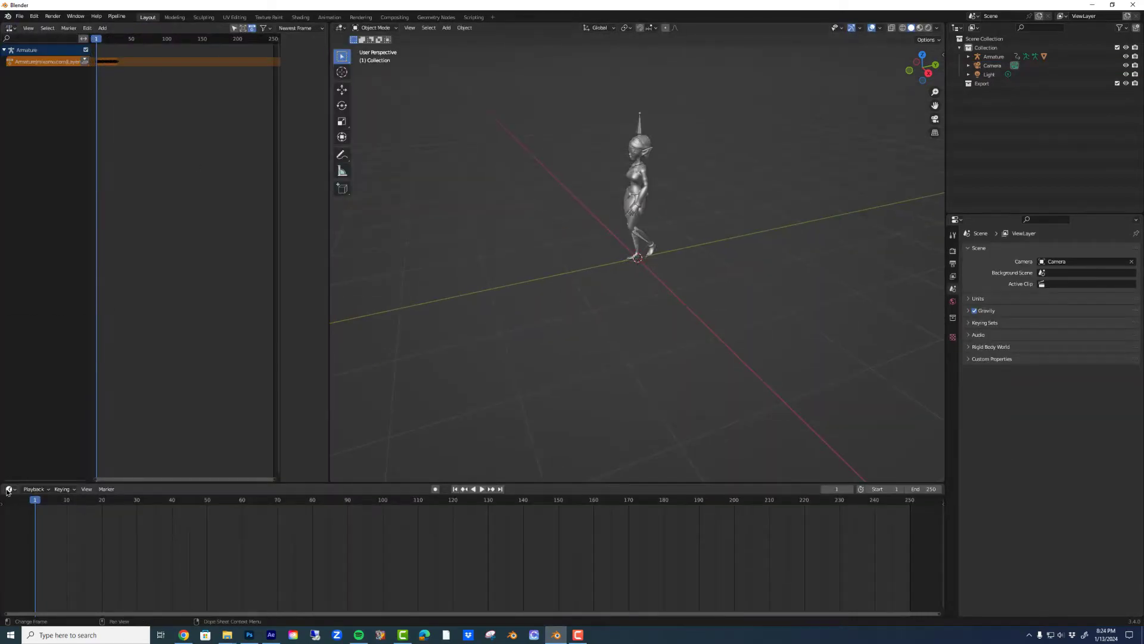
click(48, 489)
click(48, 524)
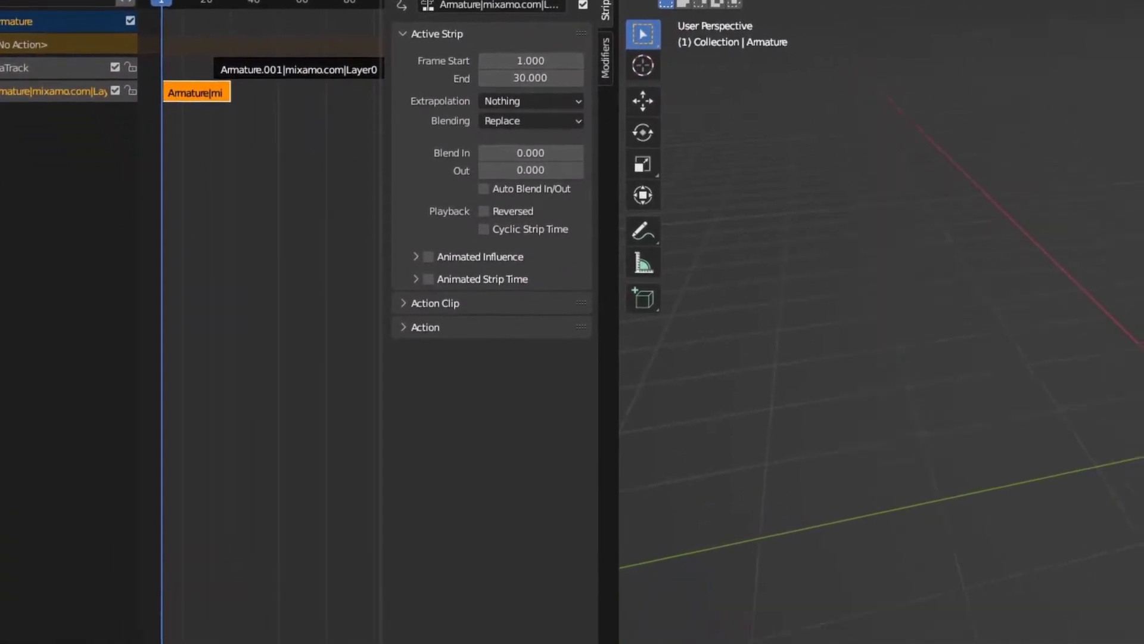
Assign Armature|mixamo.com|Layer0, key LocRotScale, unlink the action, and return to frame 0.
click(596, 424)
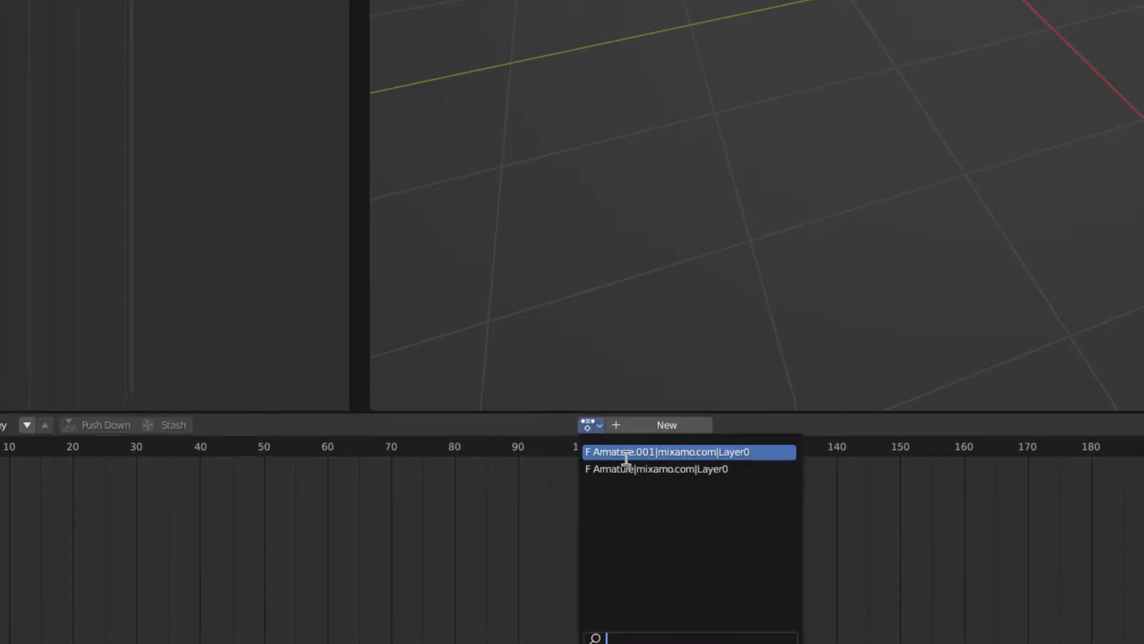
click(628, 469)
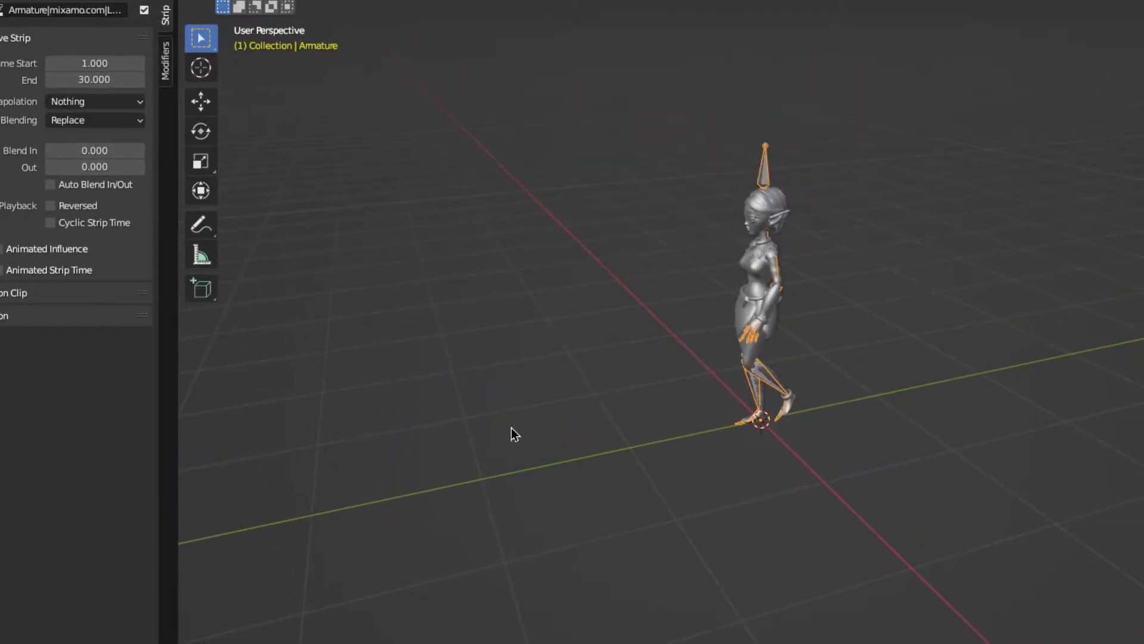
key(i)
click(511, 427)
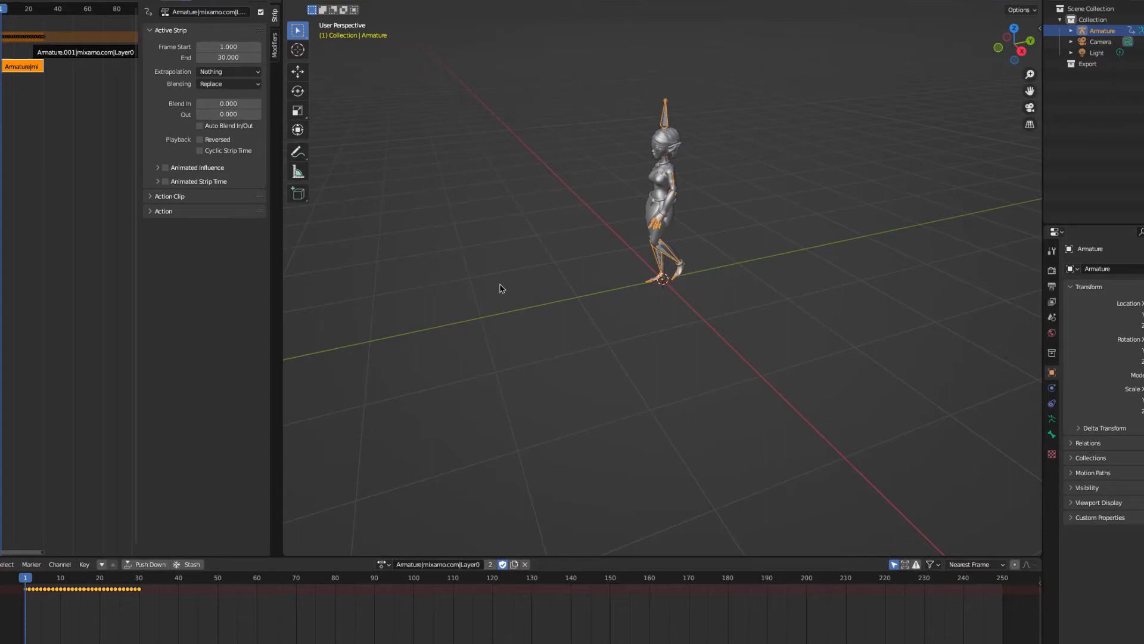
click(525, 559)
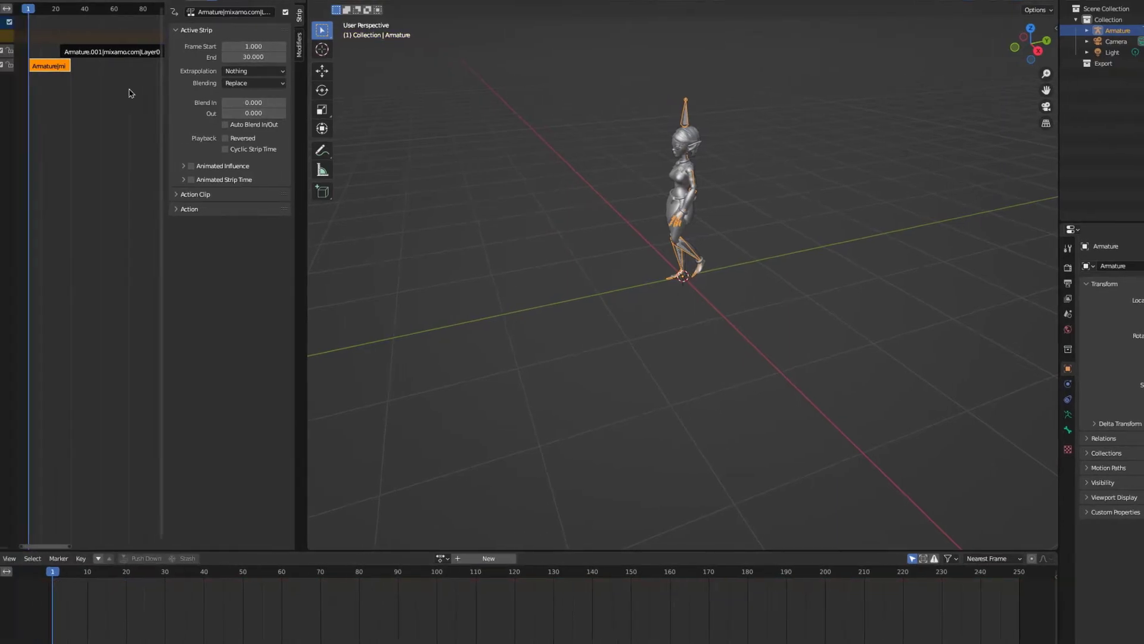
drag(91, 13, 87, 13)
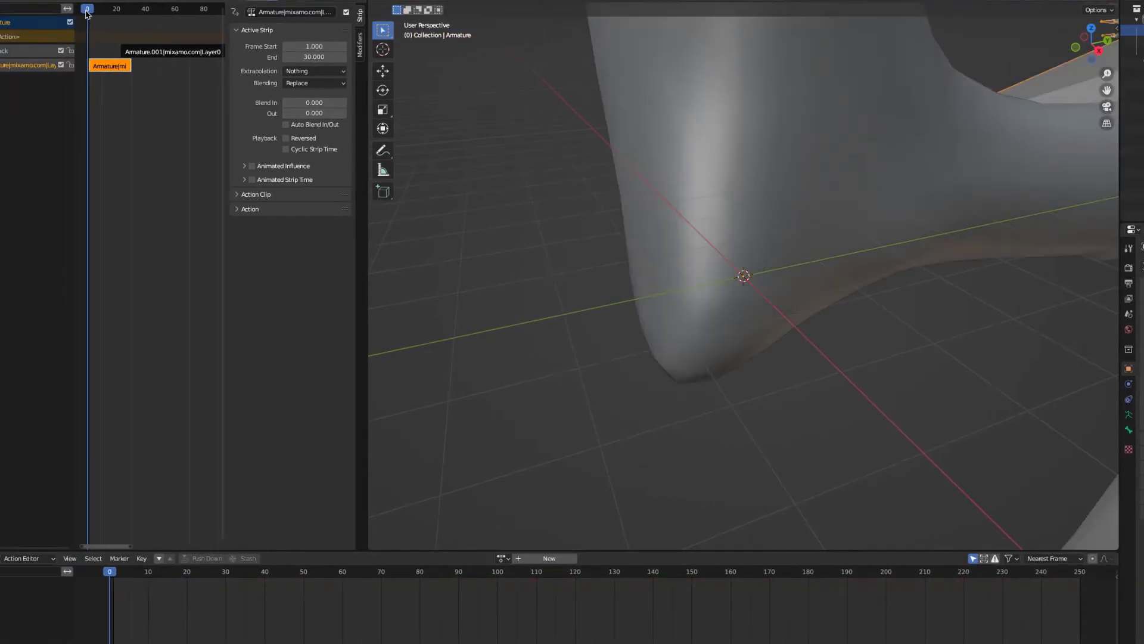